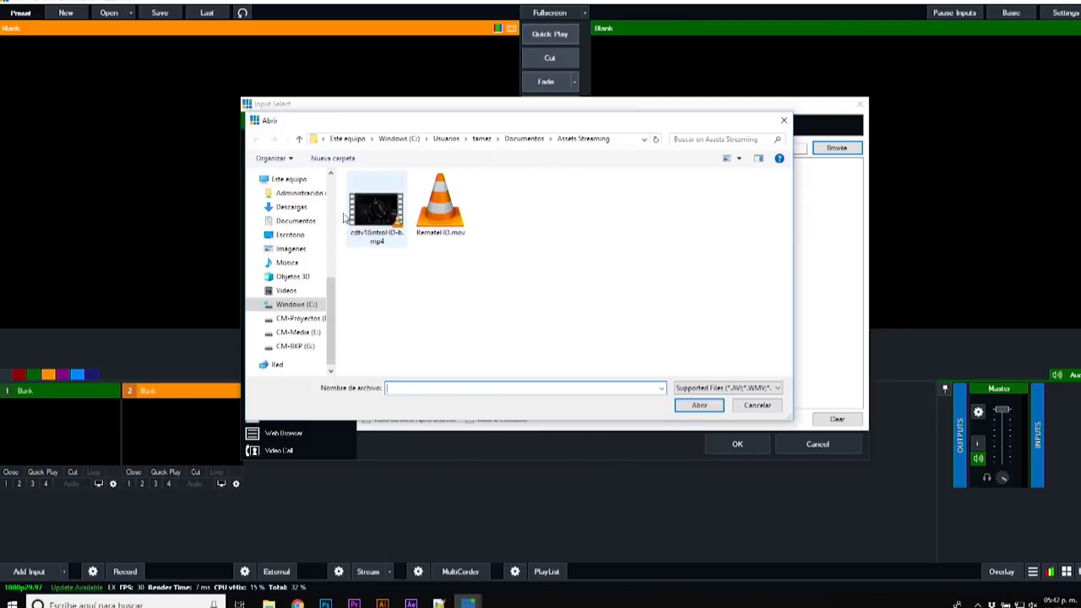
# Step: Add the intro video cdtv18introHD-b.mp4 from the Assets Streaming folder as an input
pyautogui.click(755, 409)
pyautogui.click(512, 164)
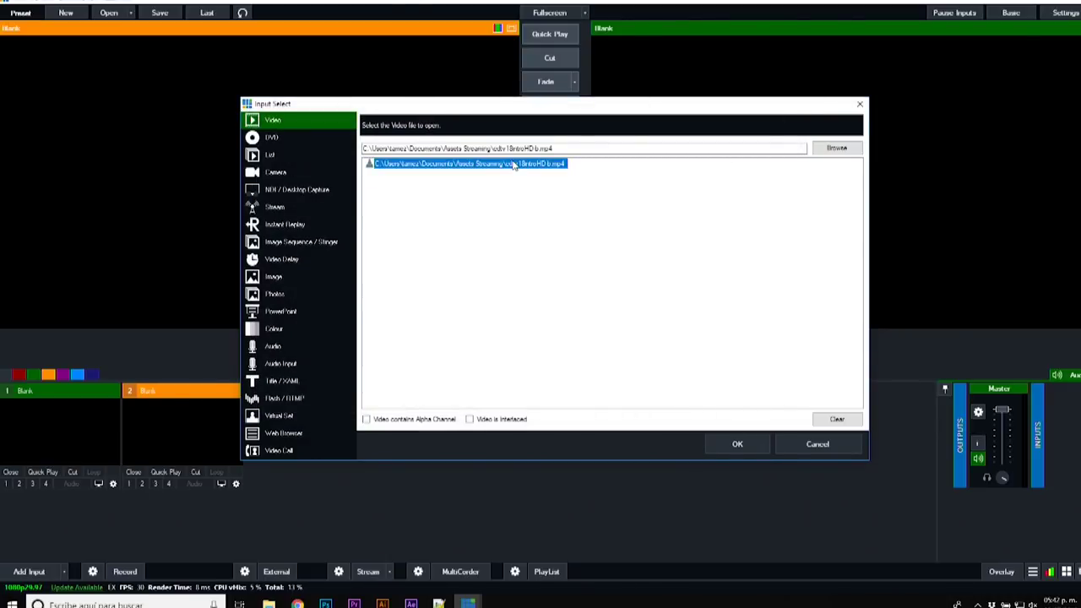
pyautogui.click(736, 446)
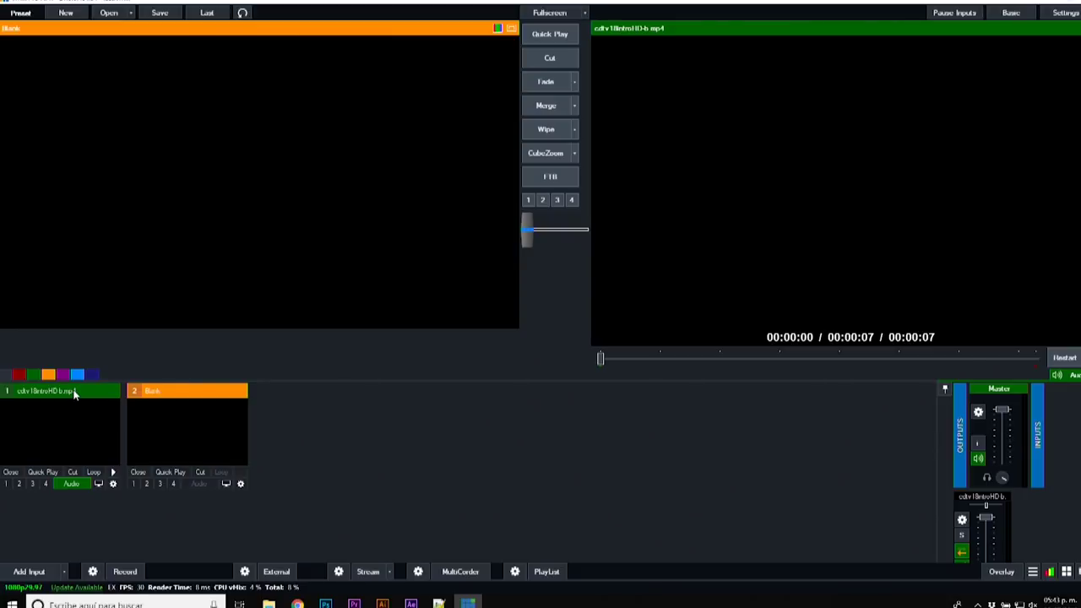
# Step: Start another input of the Camera type and select AV.io 4K Video as its camera
pyautogui.click(48, 570)
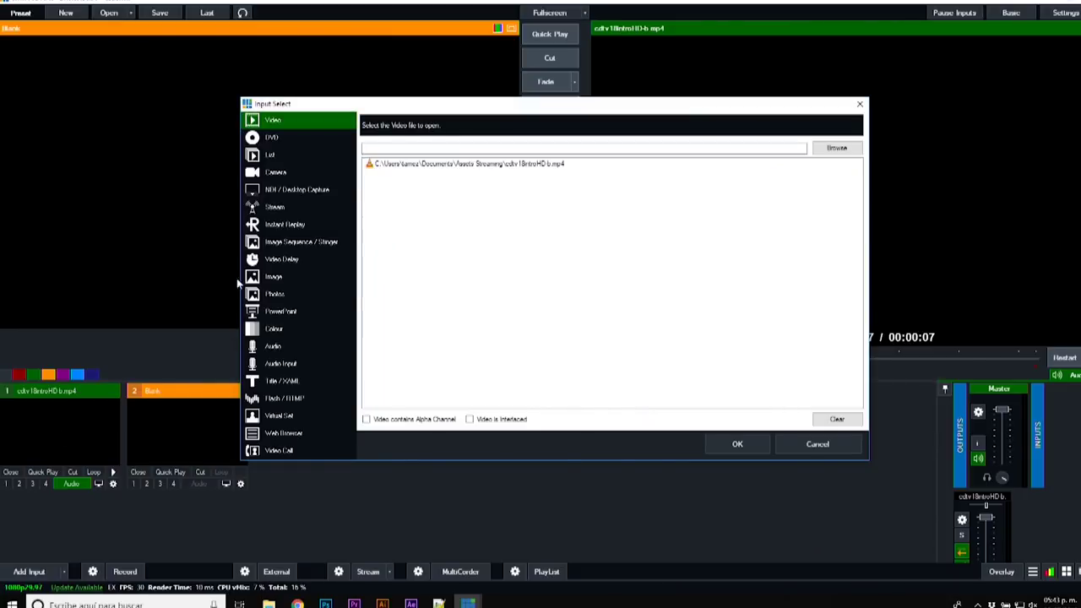
pyautogui.click(275, 139)
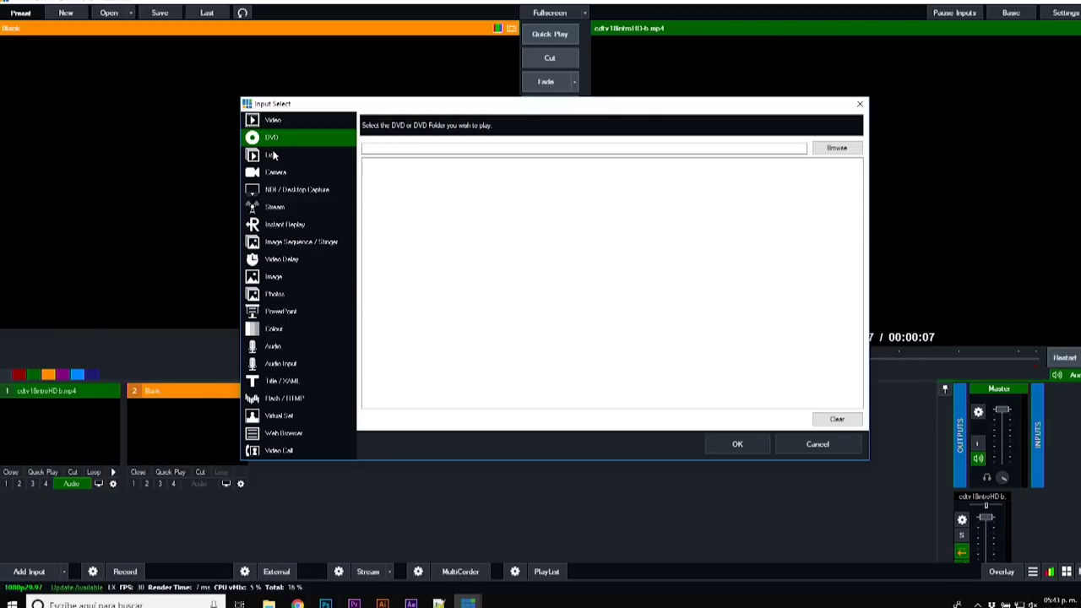
pyautogui.click(273, 156)
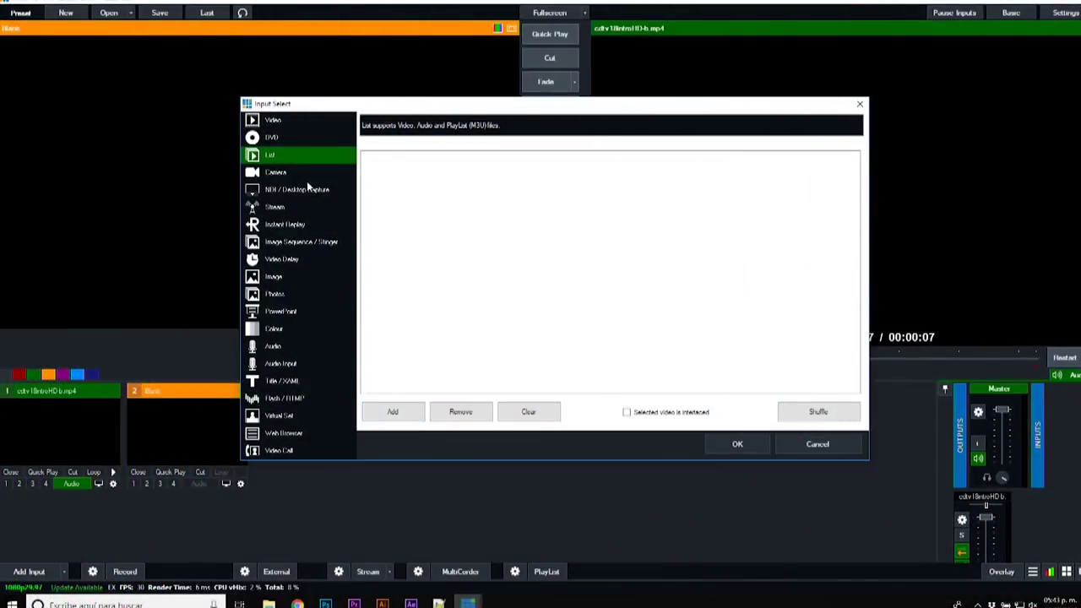
pyautogui.click(283, 174)
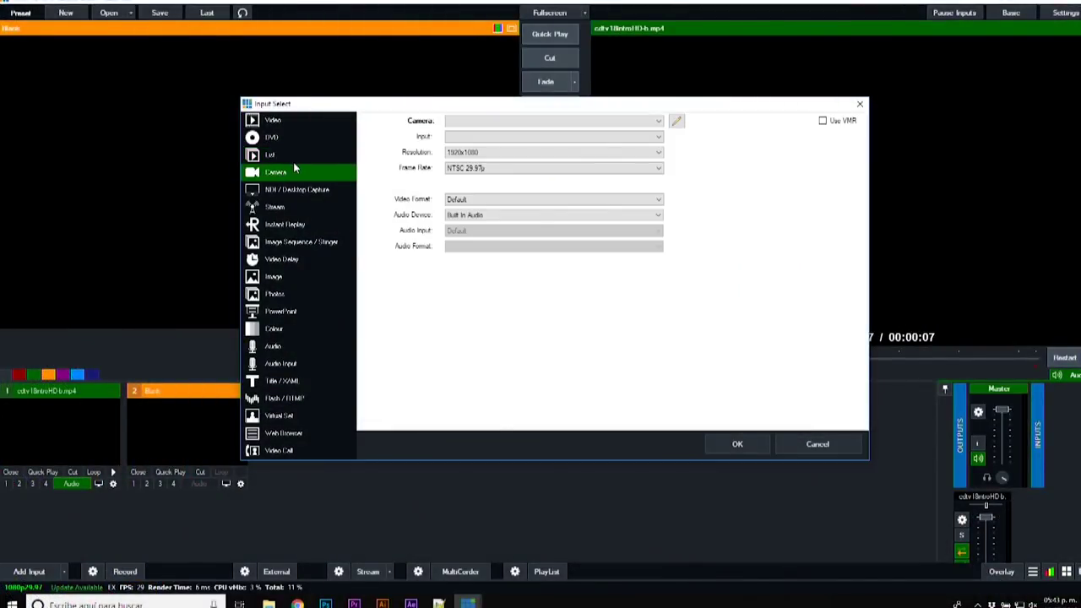
pyautogui.click(658, 126)
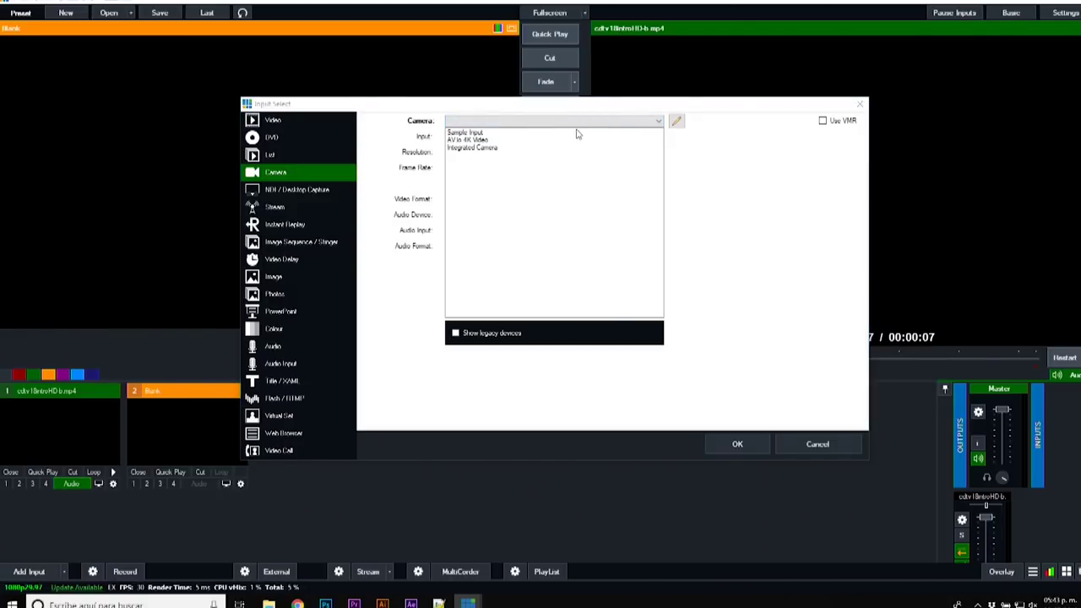
pyautogui.click(470, 140)
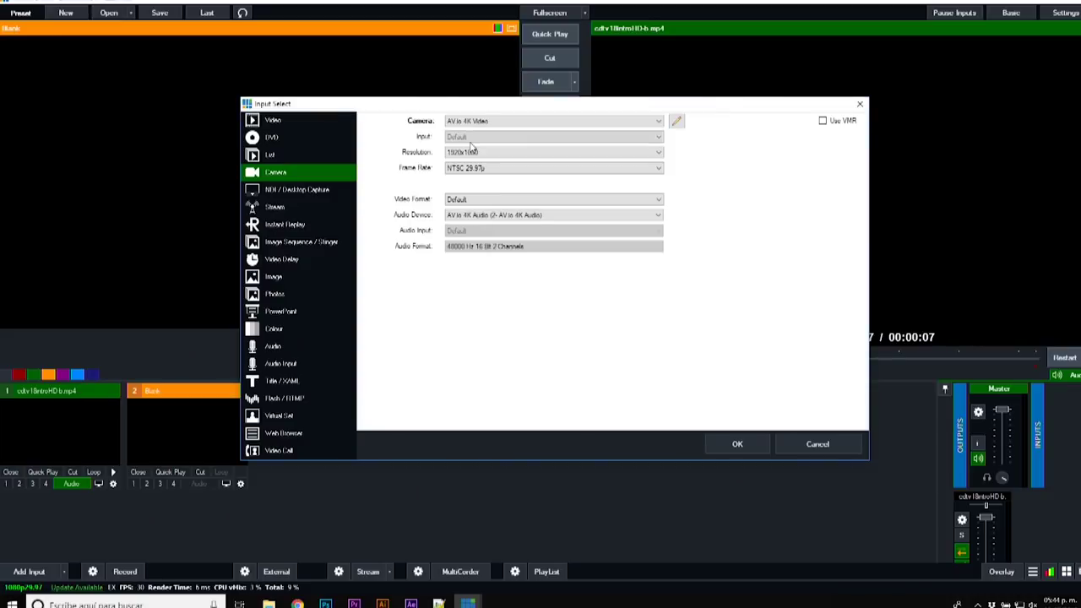
# Step: Add the camera input with the Default input, 1920x1080 resolution and NTSC 29.97p frame rate
pyautogui.click(658, 137)
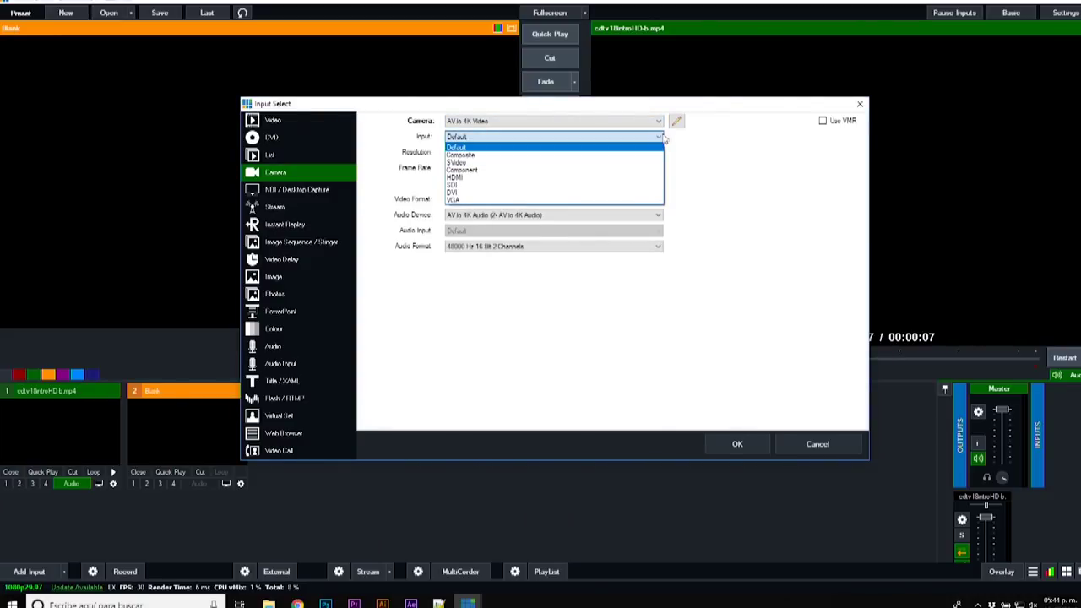
pyautogui.click(691, 141)
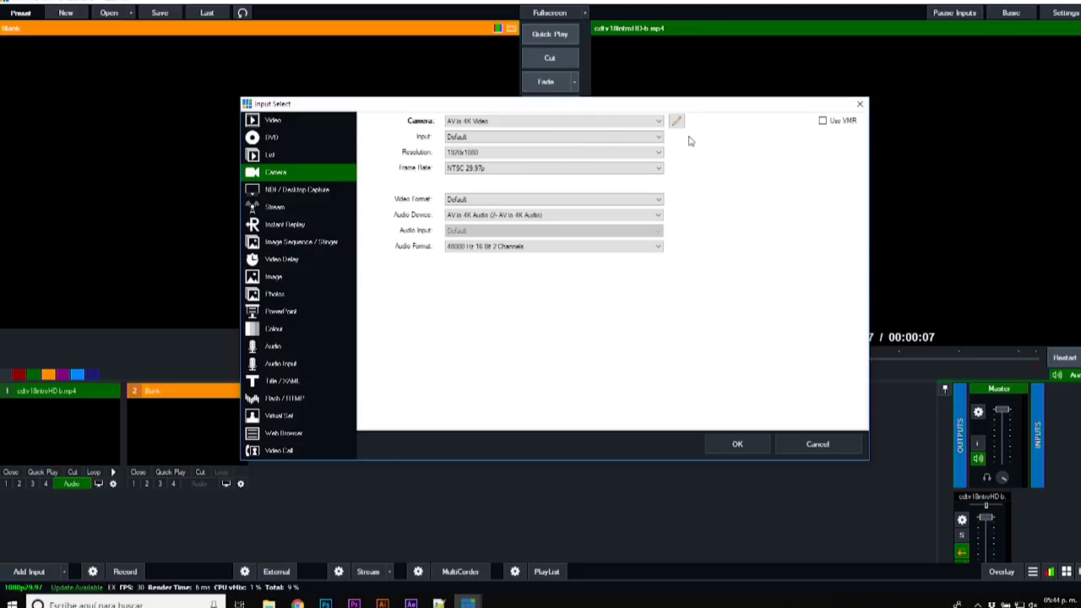
pyautogui.click(657, 153)
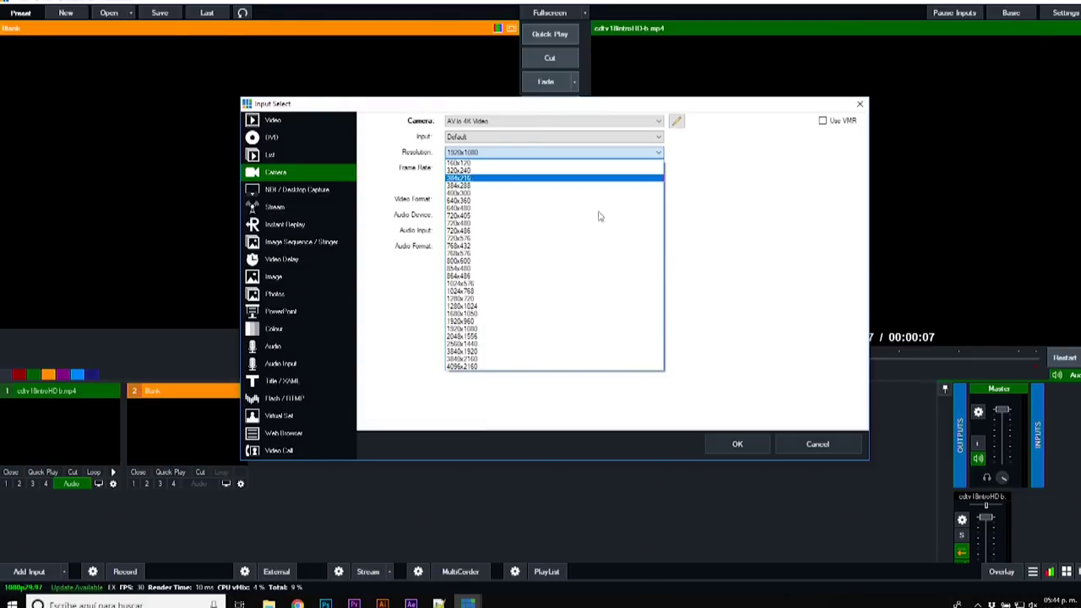
pyautogui.click(505, 330)
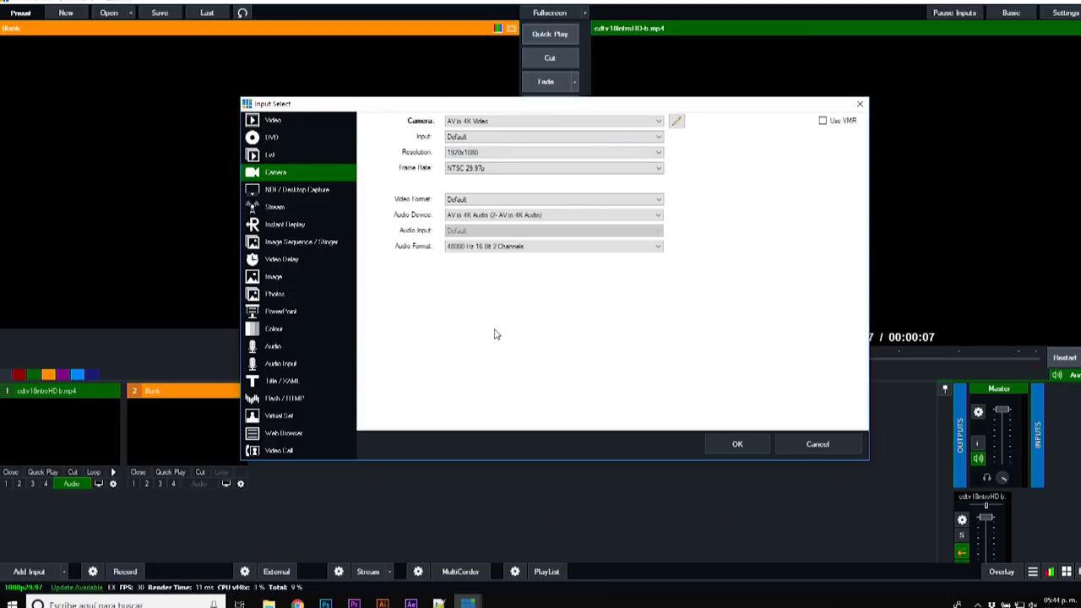
pyautogui.click(486, 168)
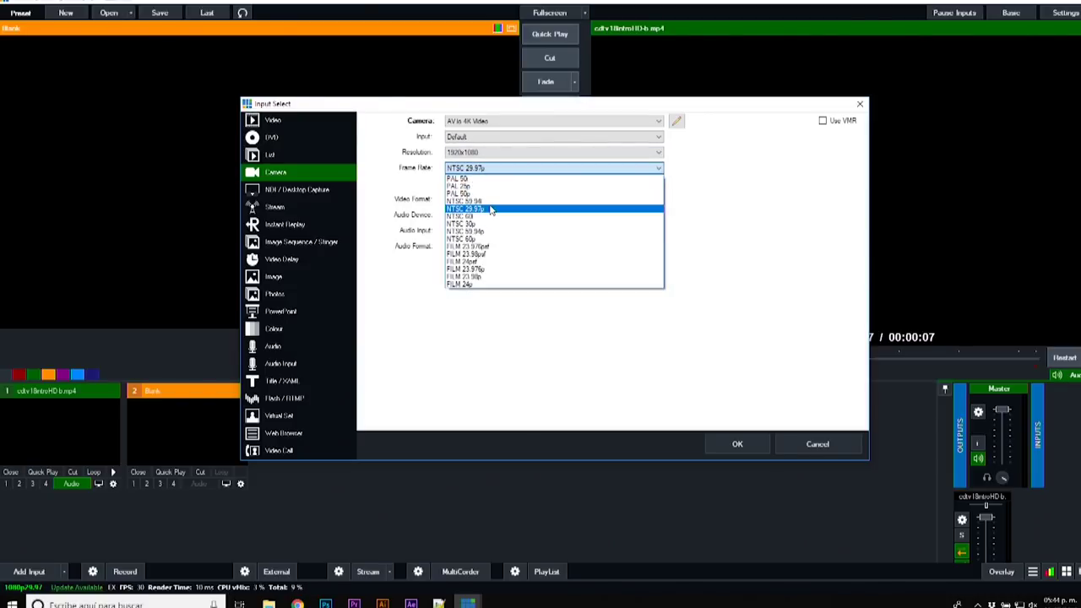
pyautogui.click(490, 209)
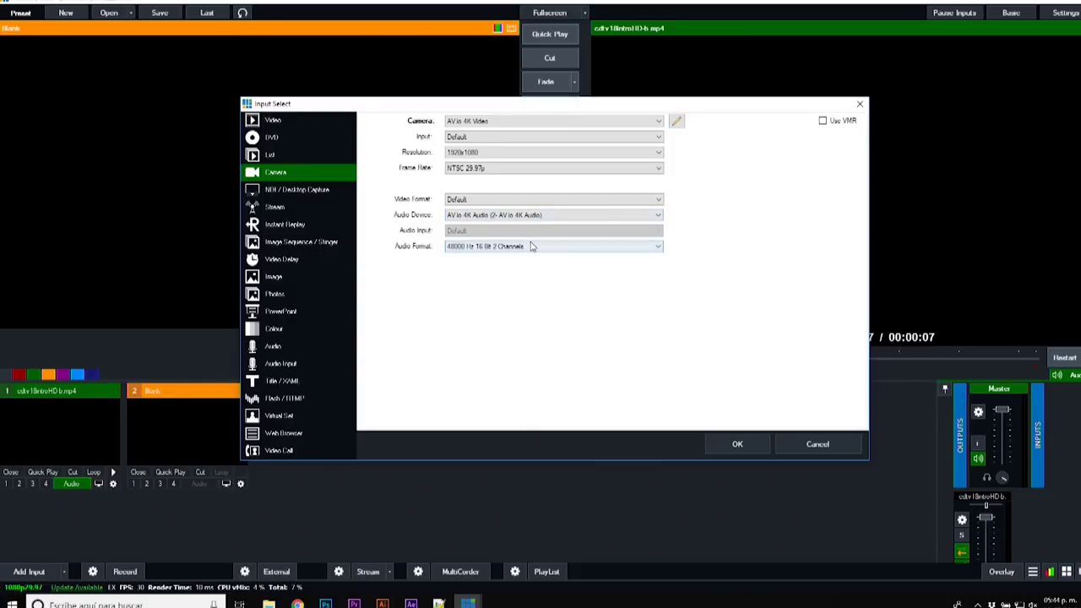
pyautogui.click(732, 442)
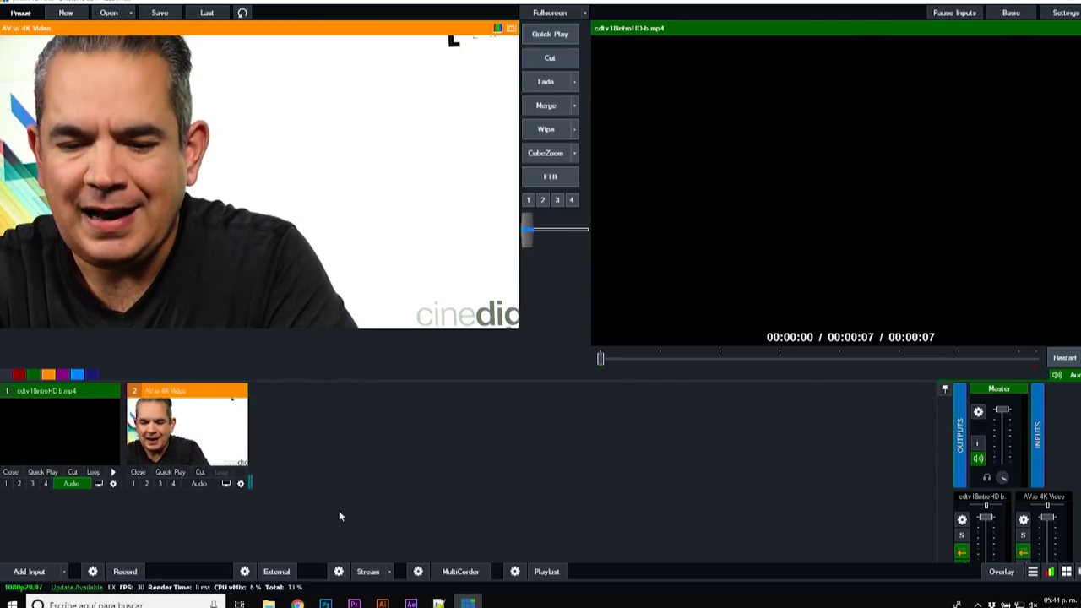
# Step: Add the TRICASTER-77A7C IN 1 source as an NDI input and show it in the preview
pyautogui.click(34, 573)
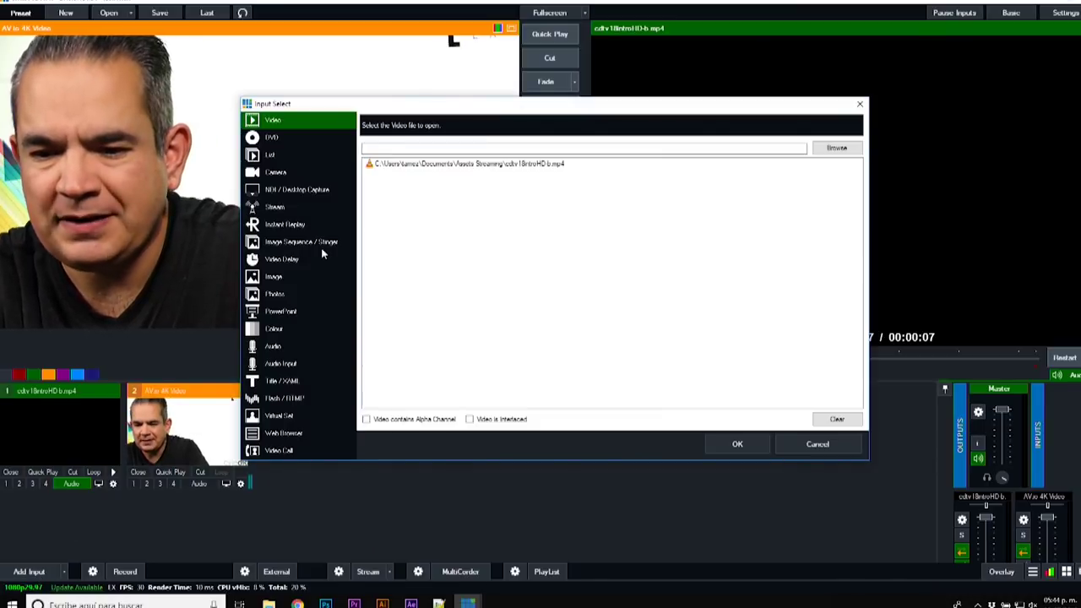
pyautogui.click(304, 193)
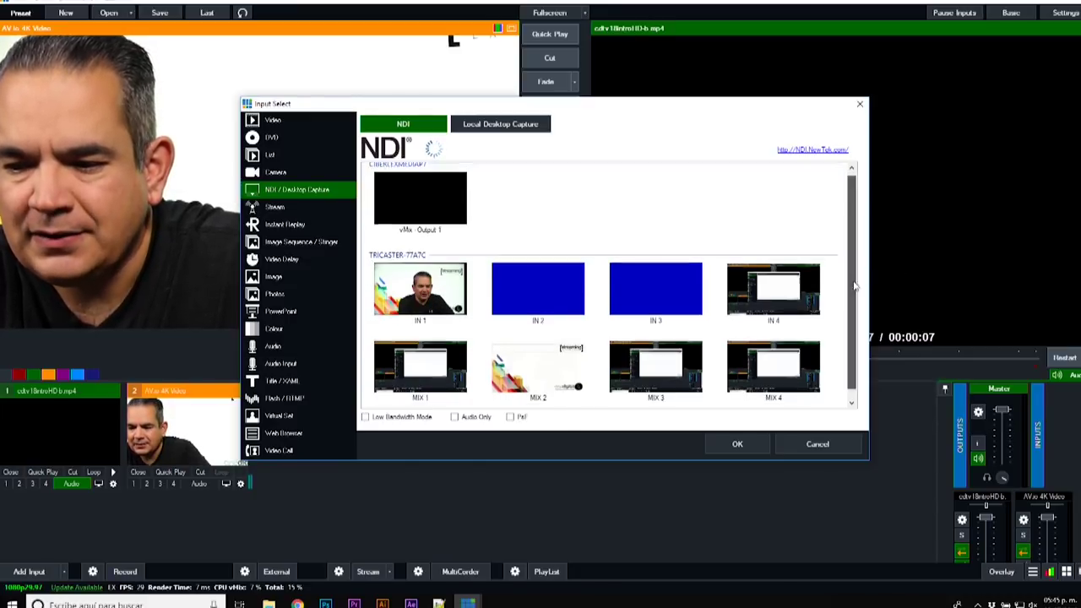
pyautogui.scroll(-1, 854, 281)
pyautogui.click(399, 289)
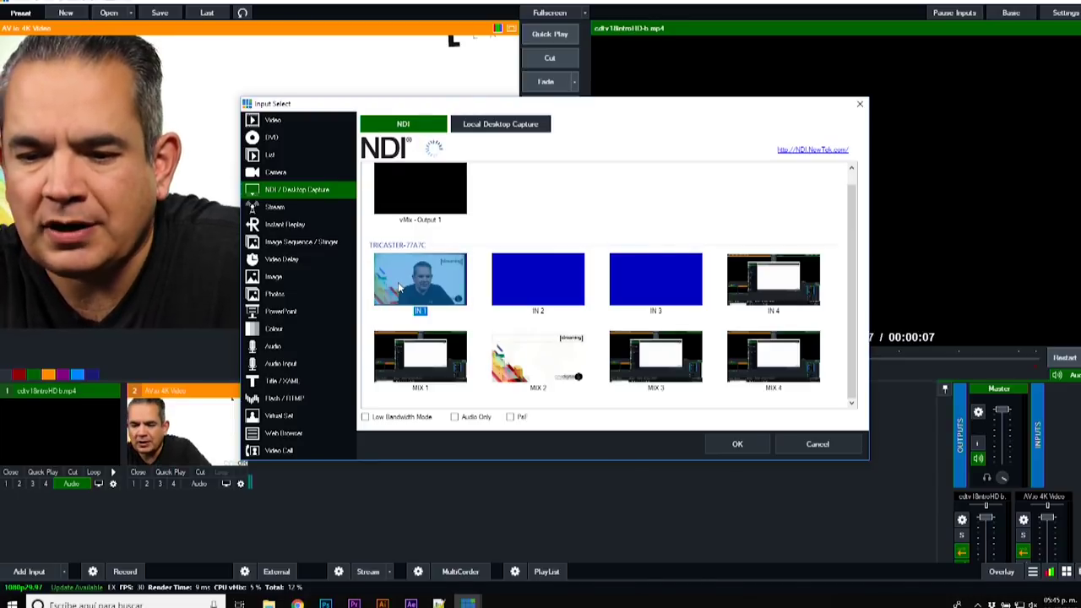
pyautogui.click(724, 445)
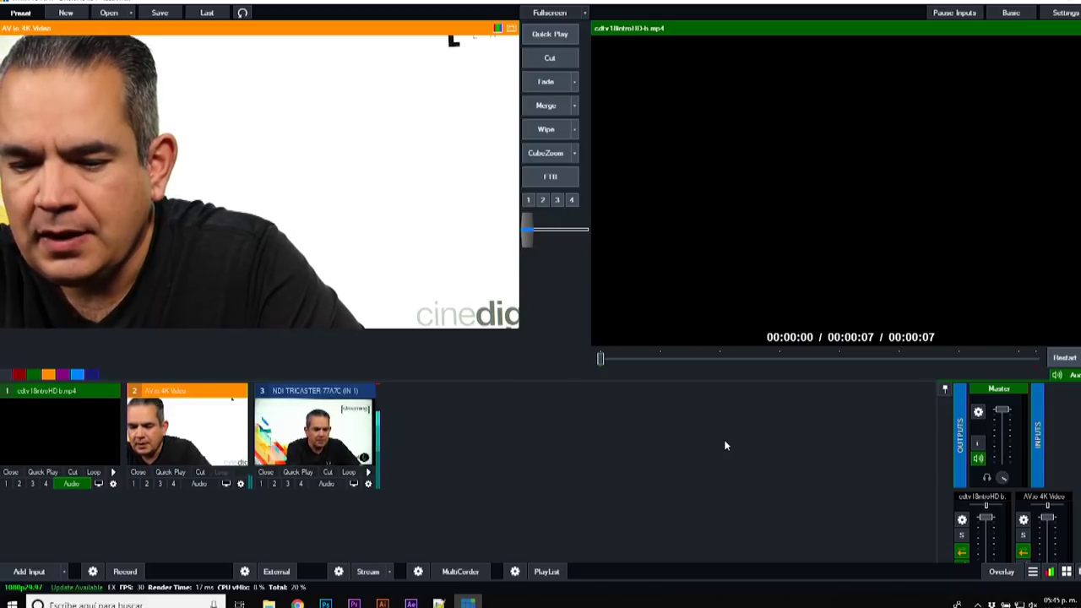
pyautogui.click(330, 438)
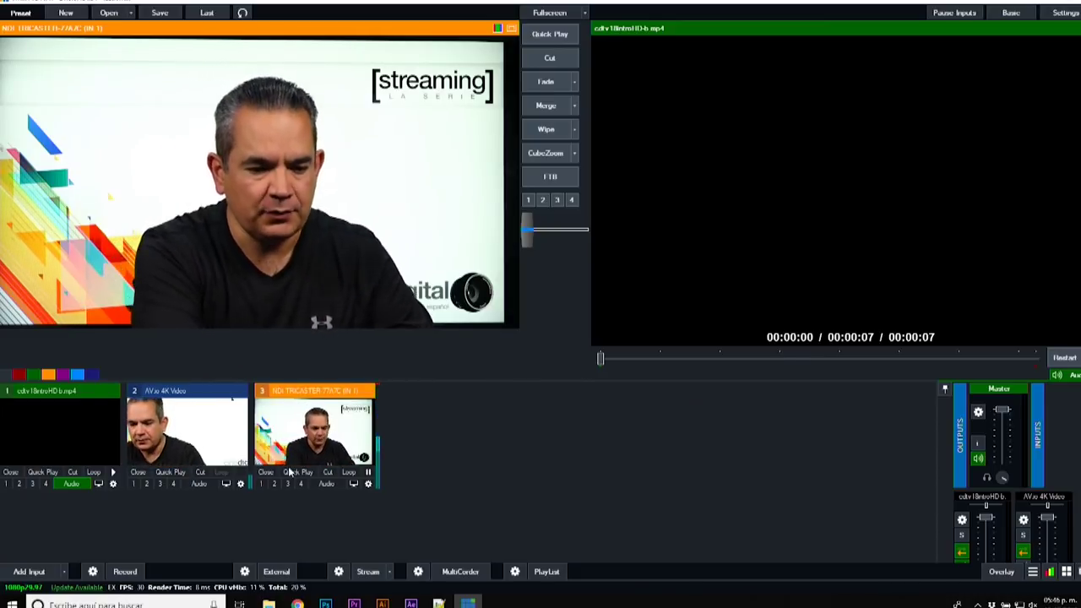
# Step: Start another input and review the stream types offered for a Stream source
pyautogui.click(36, 573)
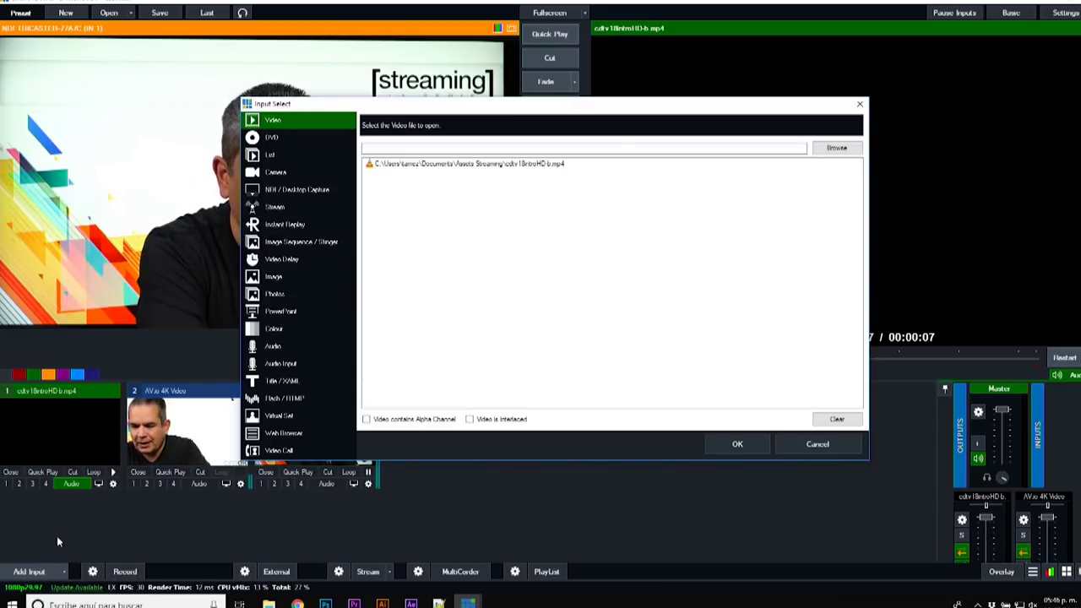
pyautogui.click(290, 208)
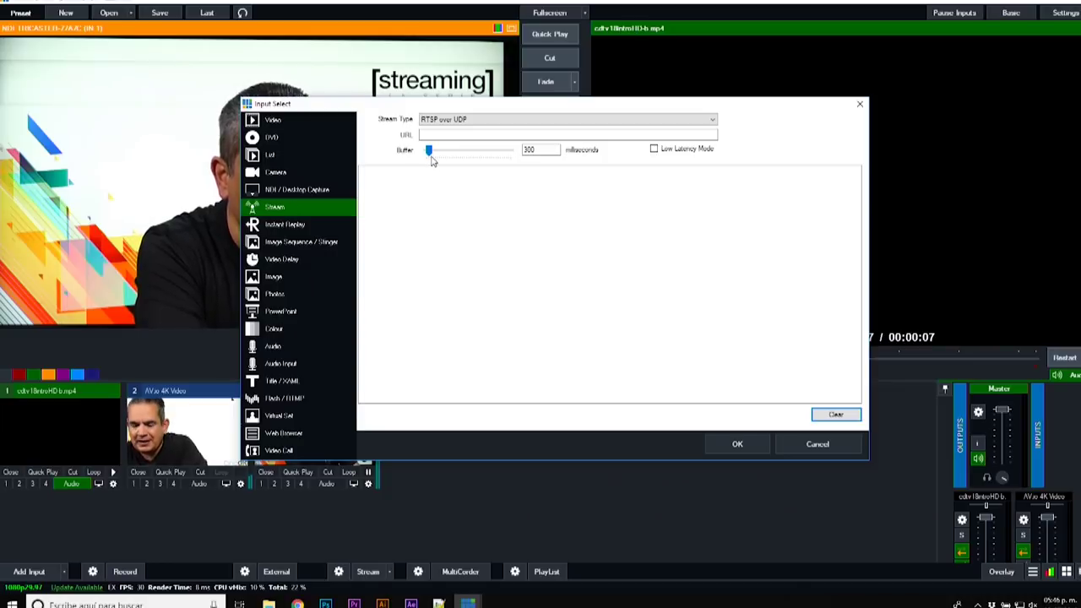
pyautogui.click(492, 121)
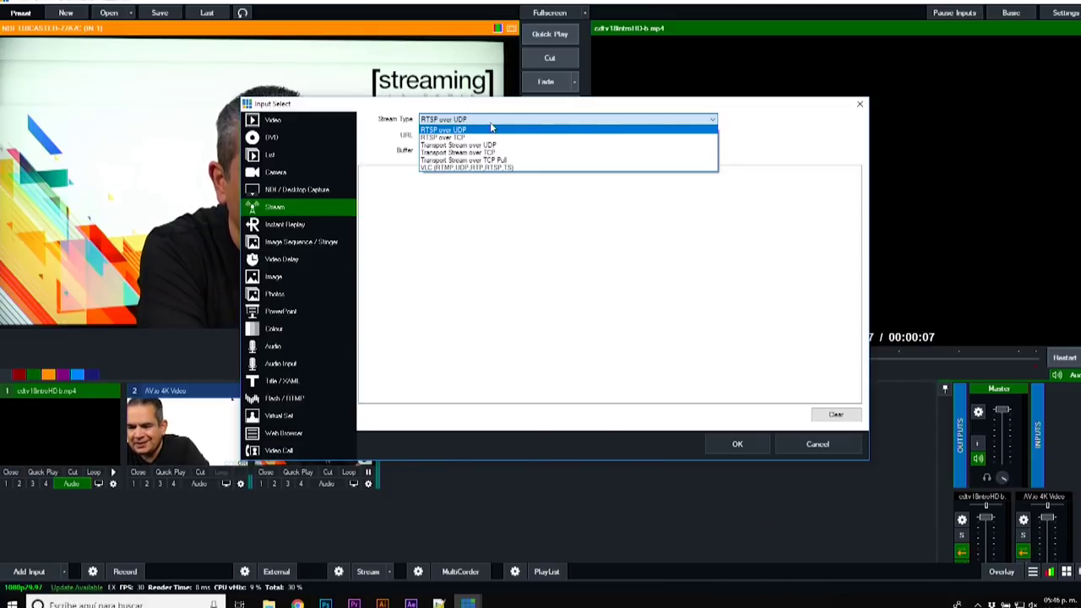
pyautogui.click(451, 237)
# Step: Examine the settings of the Instant Replay, Image Sequence / Stinger, Video Delay, Image, Photos and PowerPoint input types
pyautogui.click(285, 225)
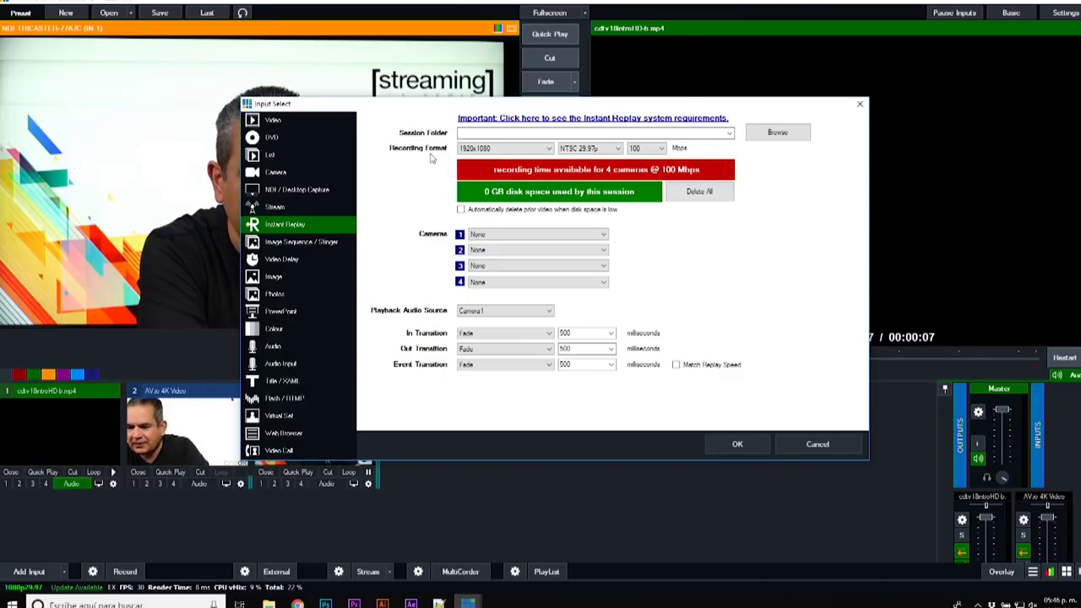
pyautogui.click(311, 244)
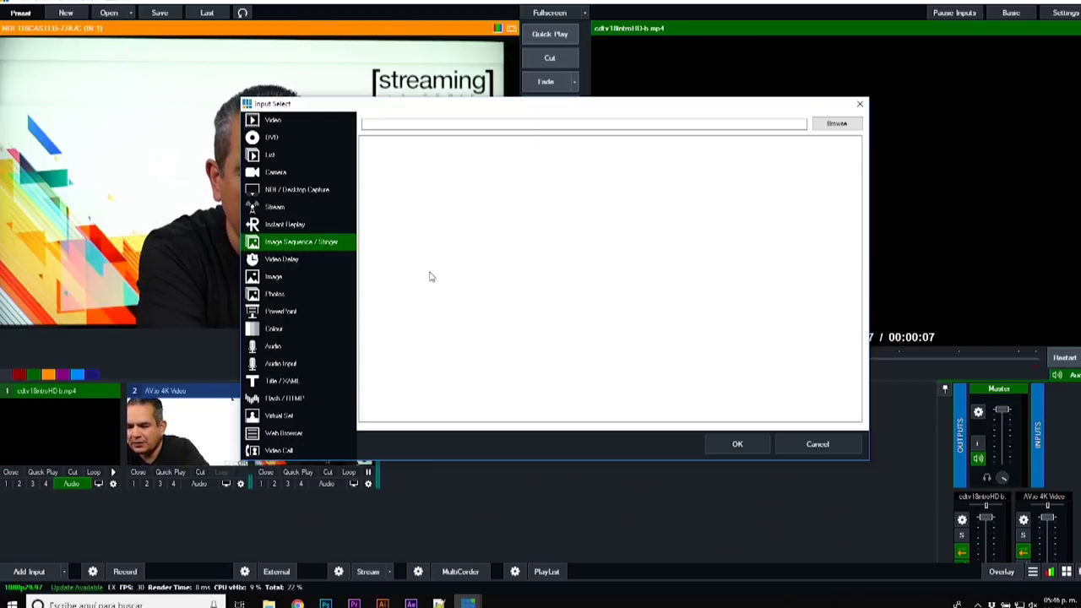
pyautogui.click(305, 260)
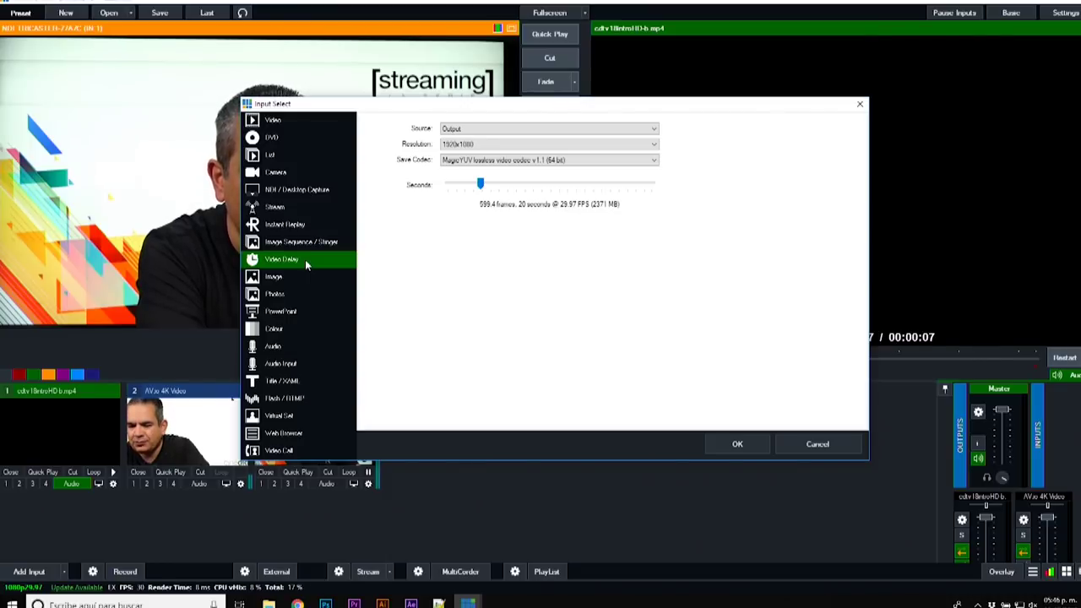
pyautogui.click(285, 275)
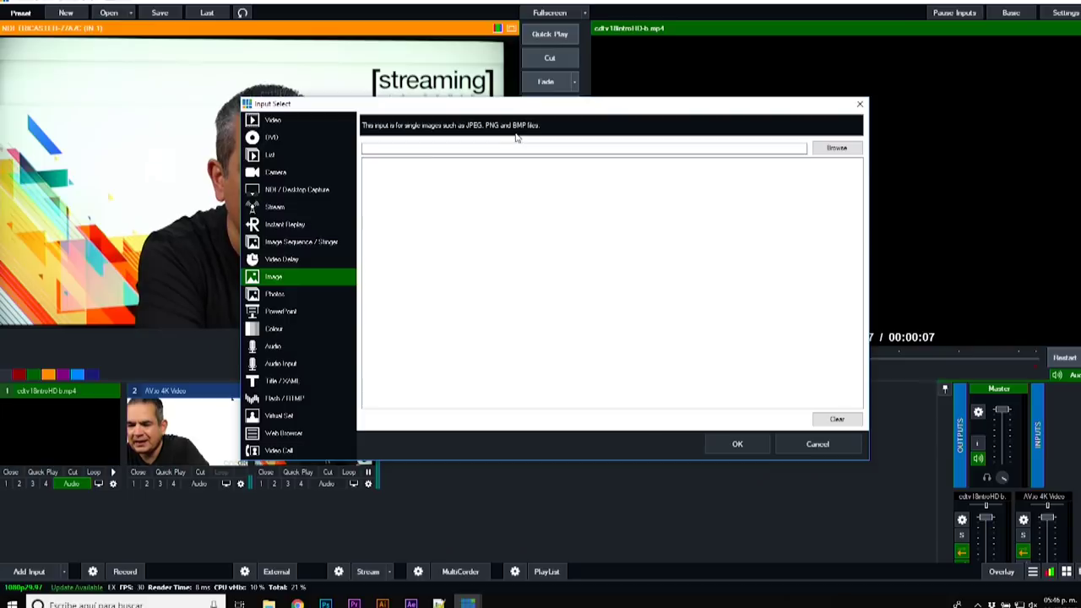
pyautogui.click(291, 293)
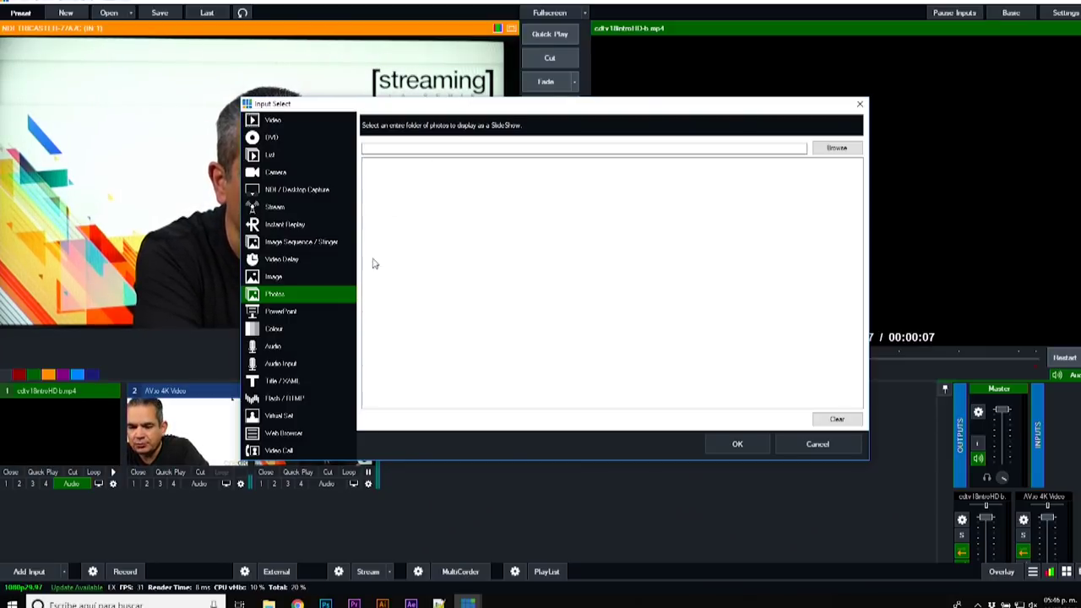
pyautogui.click(294, 311)
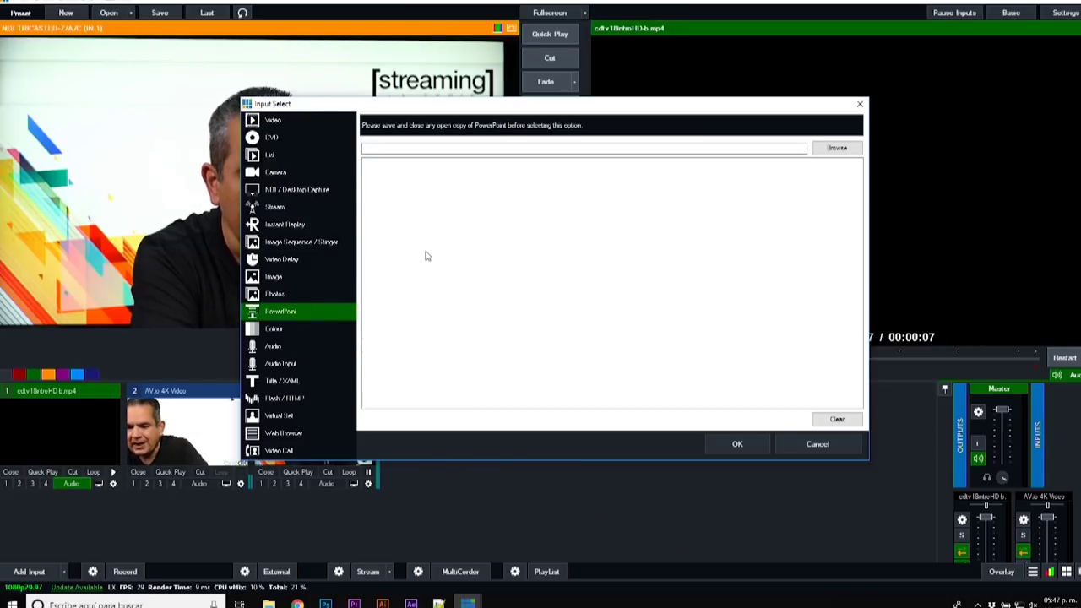
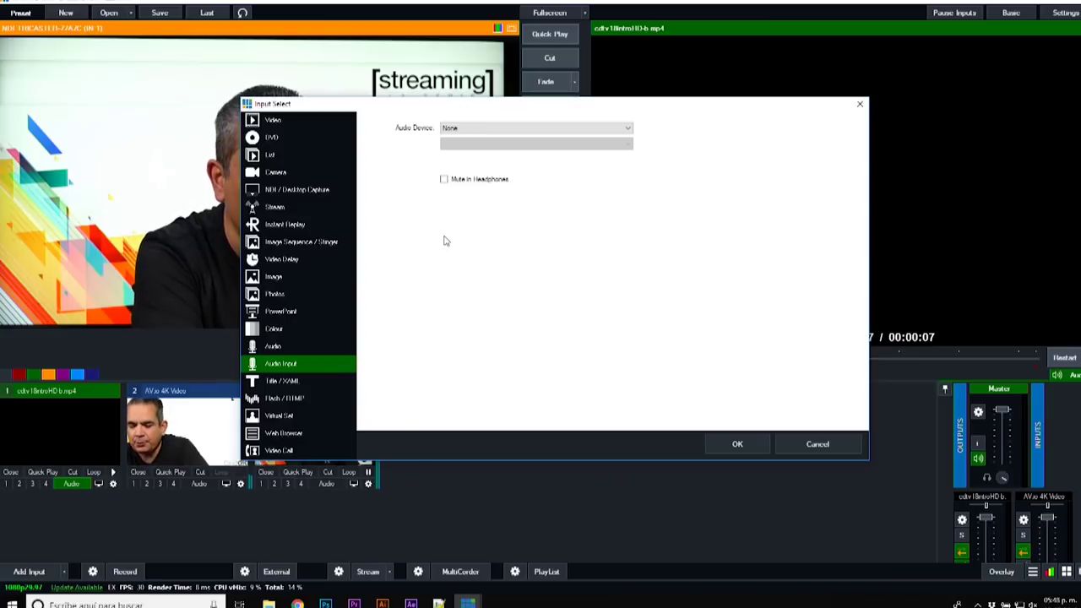
# Step: Review the devices offered for an Audio Input, and browse the Title and ScoreBoard templates of the Title / XAML input type
pyautogui.click(629, 128)
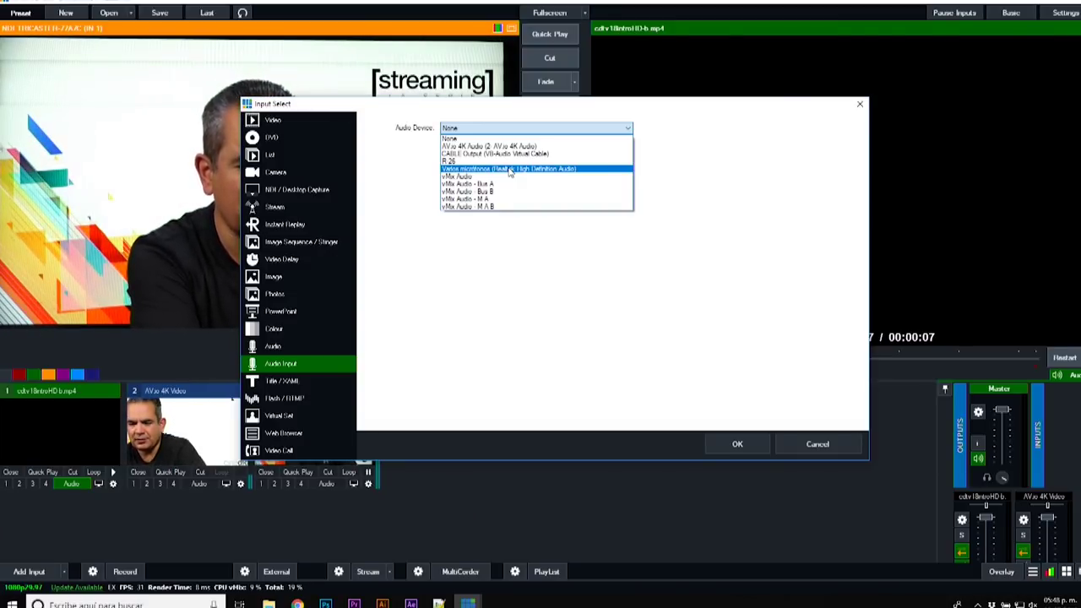
pyautogui.click(521, 293)
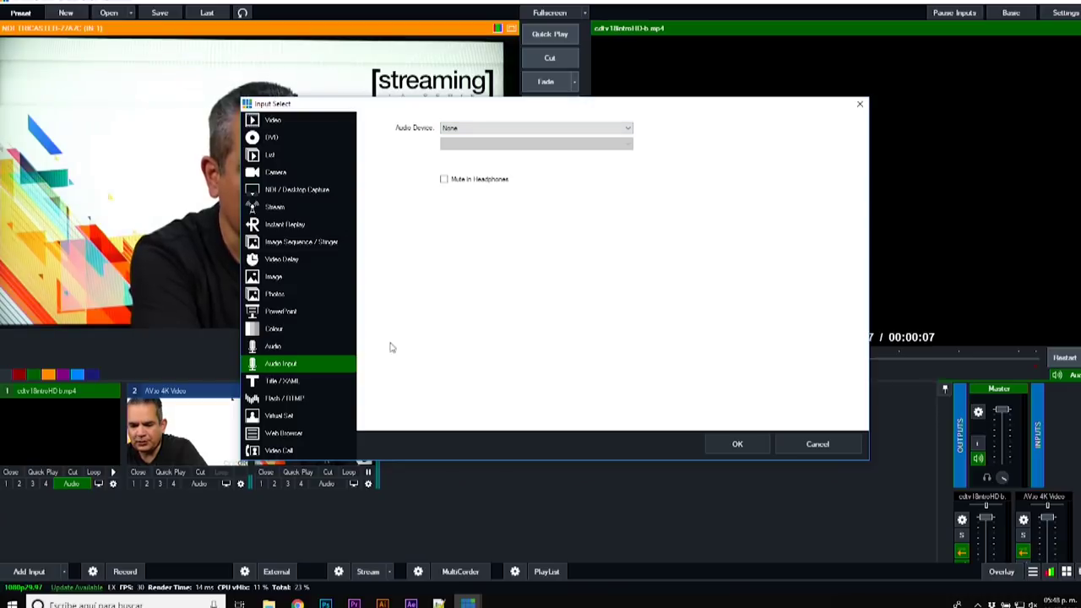
pyautogui.click(285, 383)
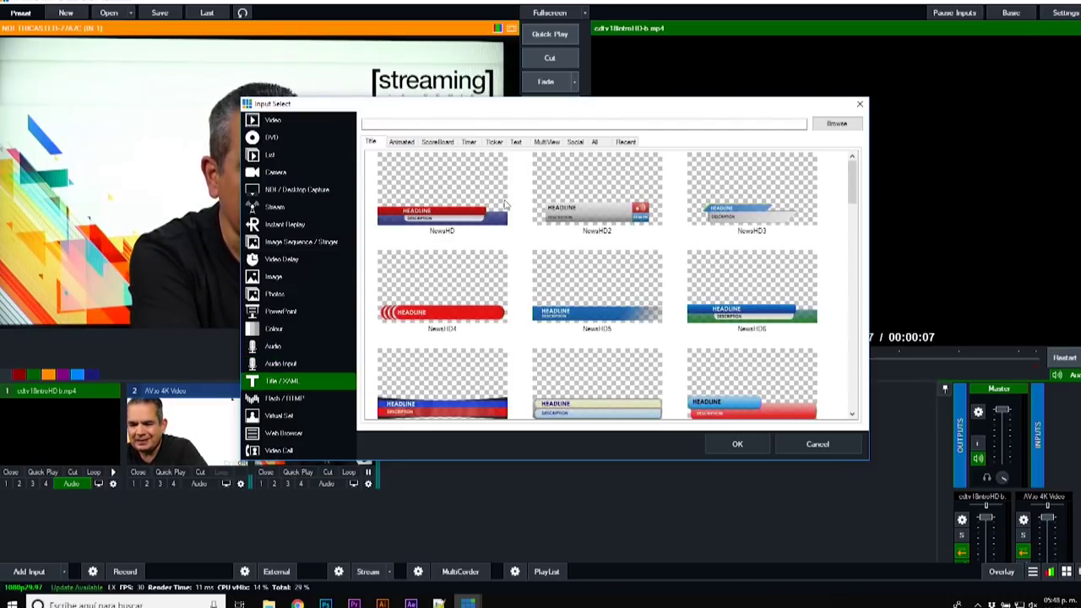
pyautogui.moveTo(853, 179); pyautogui.dragTo(851, 402)
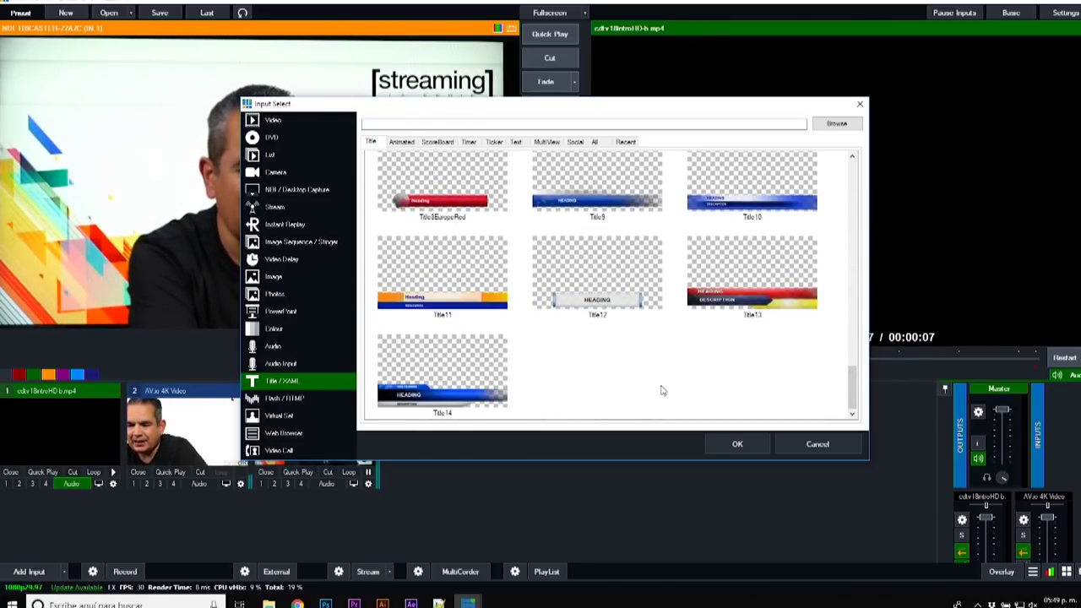
pyautogui.click(436, 148)
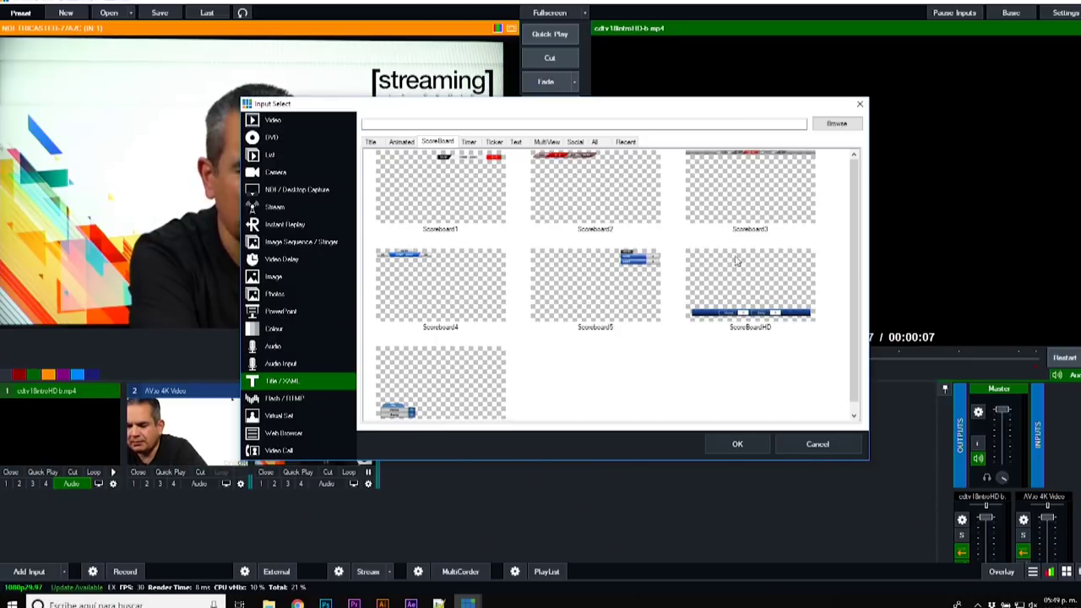
# Step: Browse the MultiView, Social, Text and Ticker templates of the Title / XAML input type
pyautogui.click(541, 143)
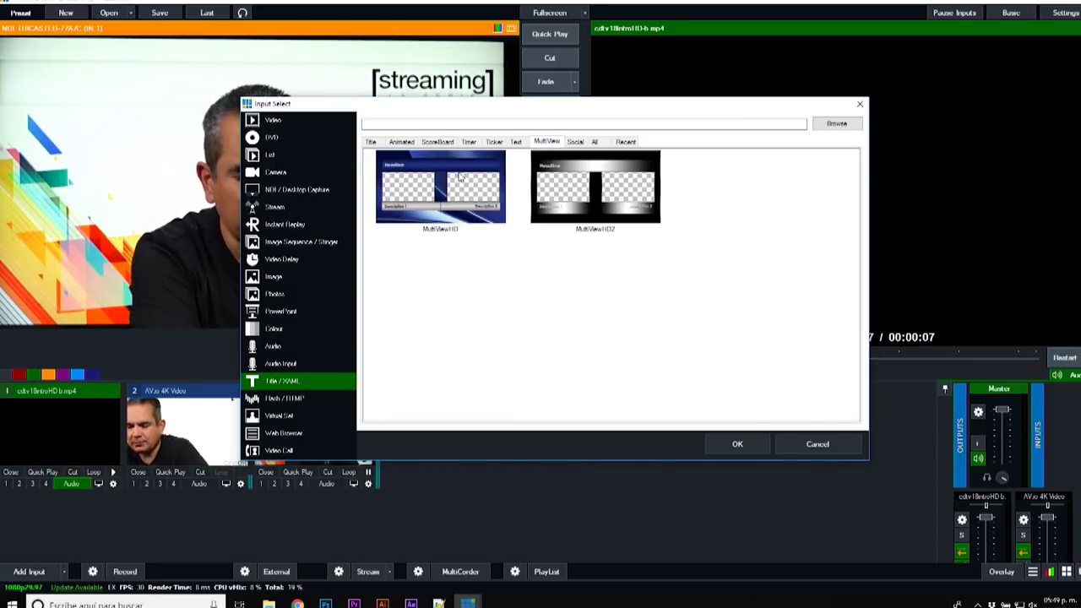
pyautogui.click(574, 142)
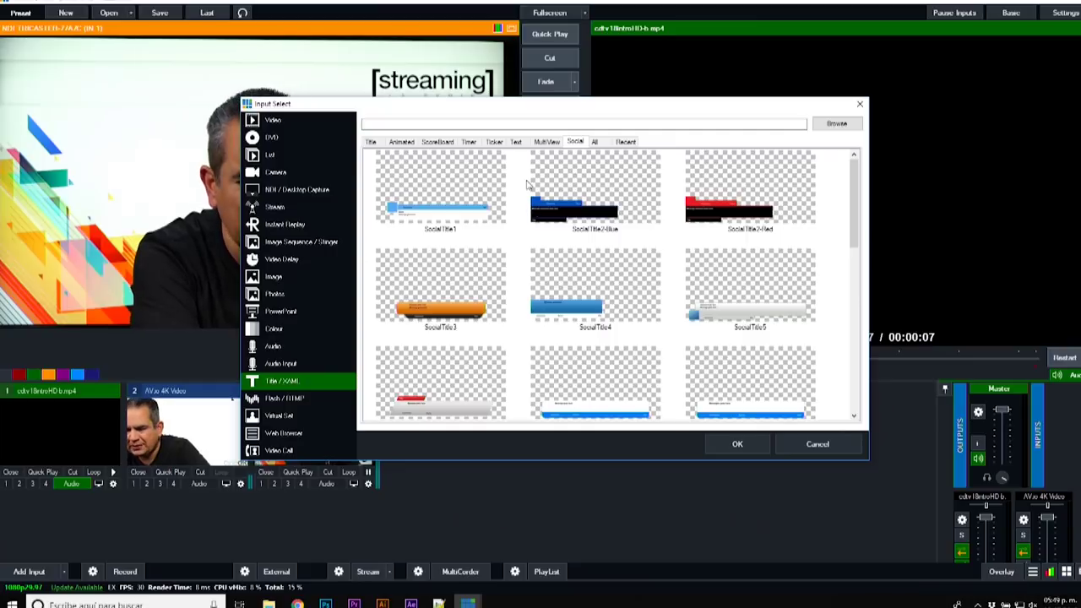
pyautogui.click(546, 143)
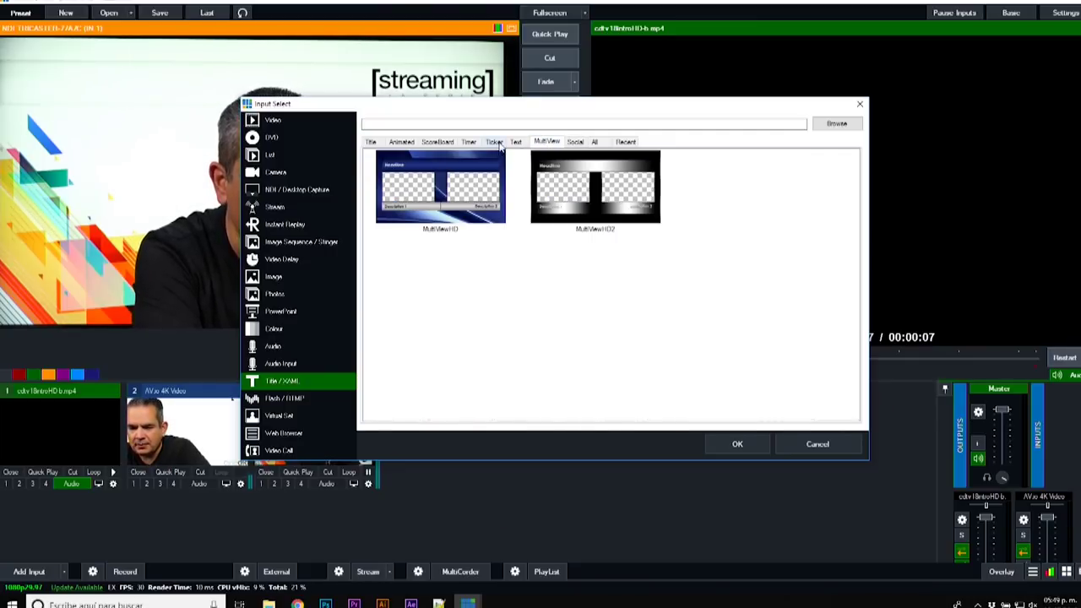
pyautogui.click(517, 142)
pyautogui.click(494, 143)
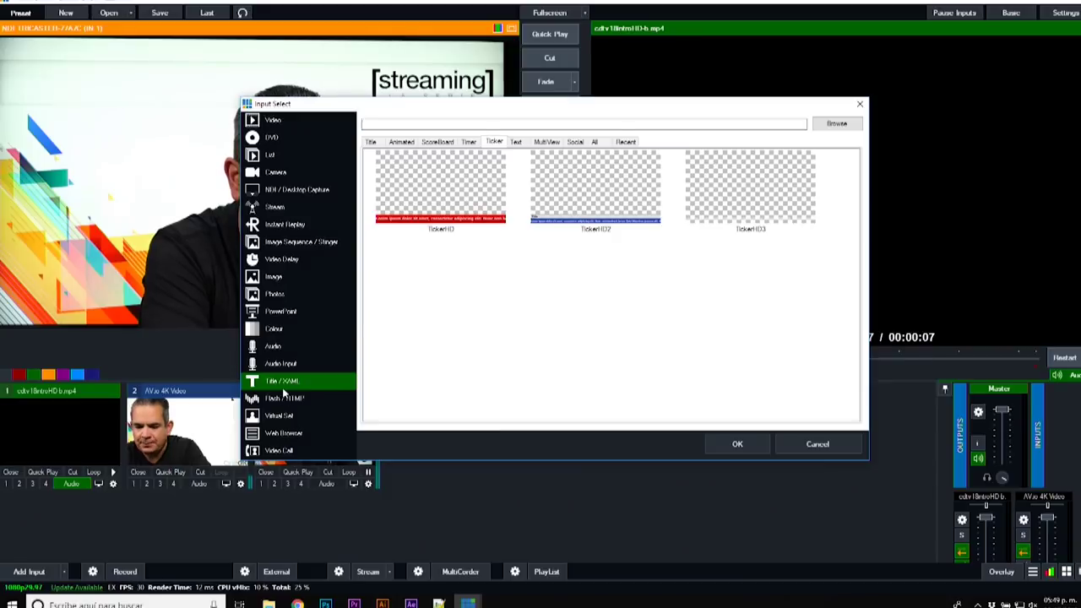
# Step: Review the Flash / RTMP input settings and browse the whole set of Virtual Set templates, from the studios to the multi-box layouts
pyautogui.click(284, 400)
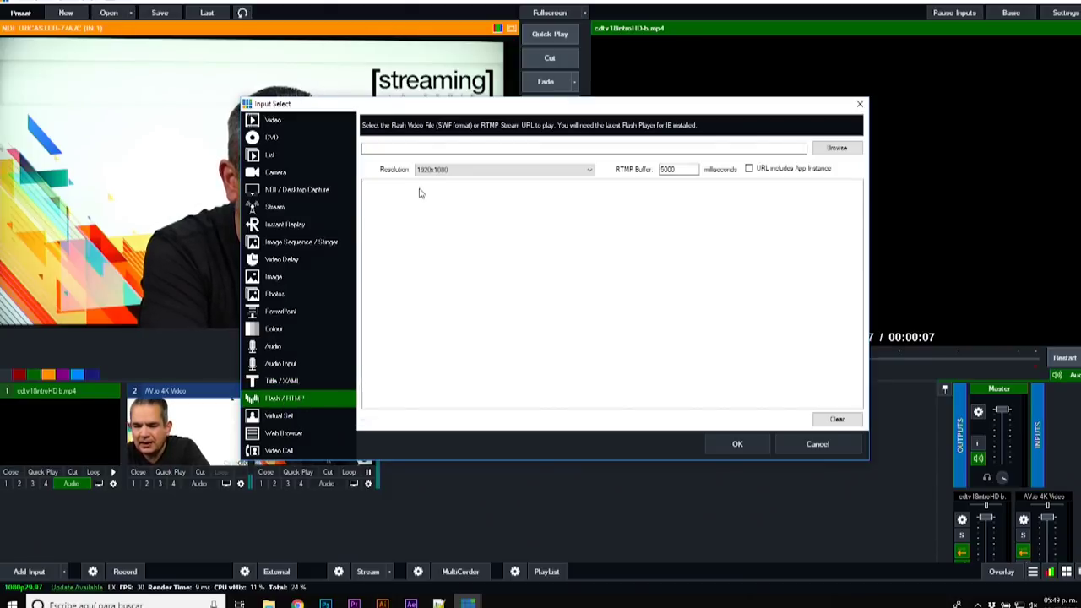
pyautogui.click(457, 141)
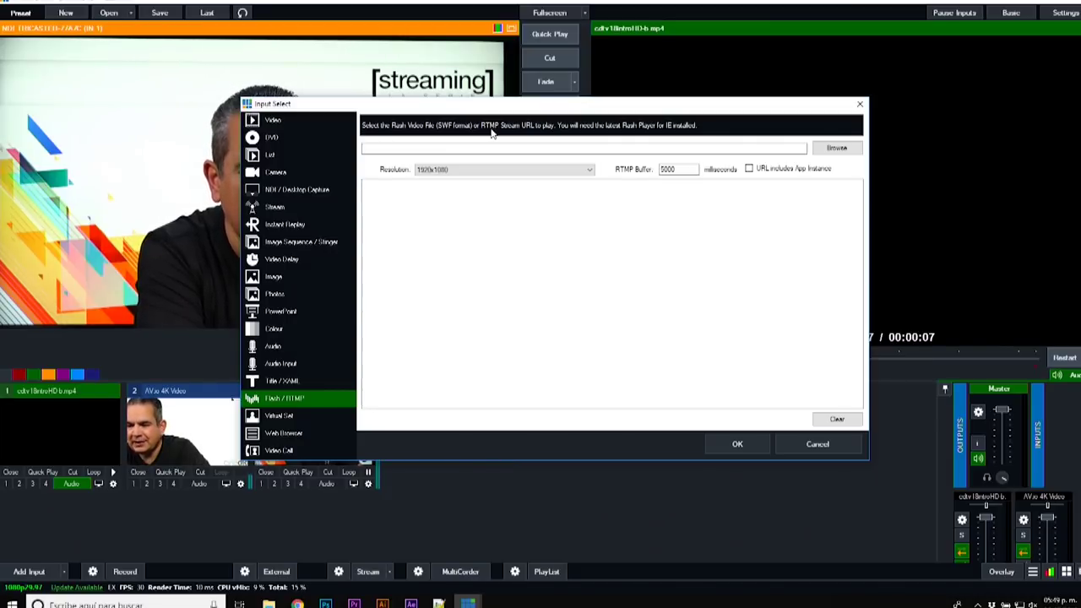
pyautogui.click(306, 416)
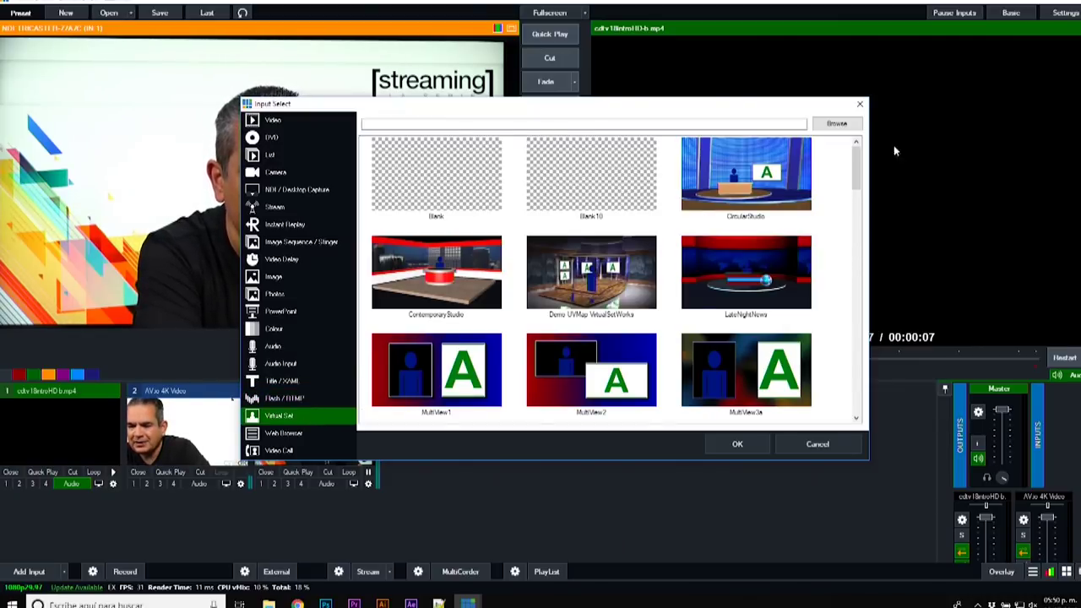
pyautogui.moveTo(855, 168)
pyautogui.mouseDown()
pyautogui.moveTo(860, 277)
pyautogui.moveTo(859, 148)
pyautogui.mouseUp()
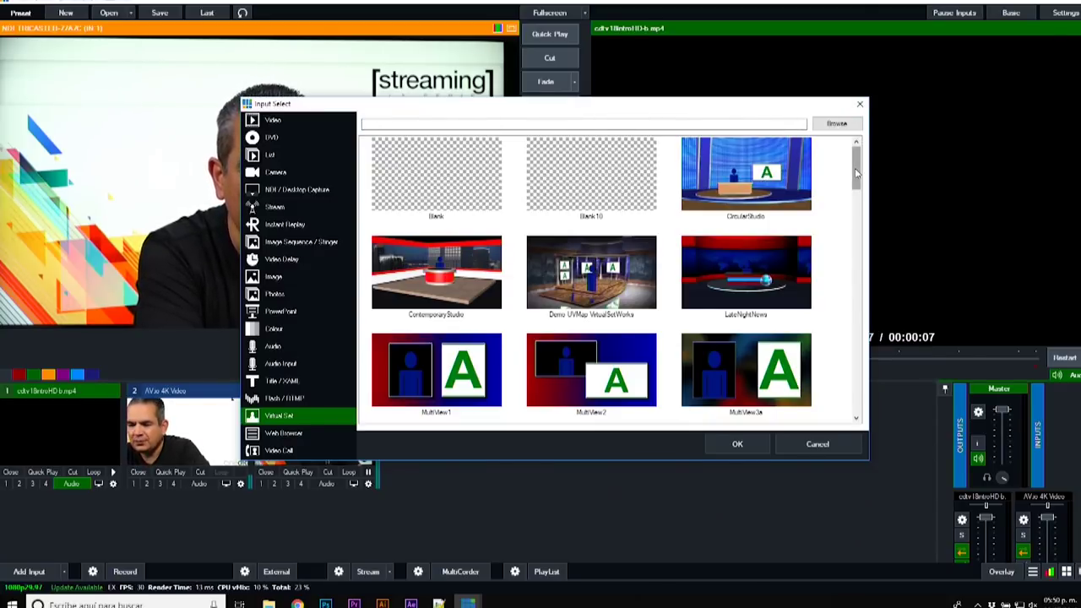
pyautogui.scroll(-2, 841, 173)
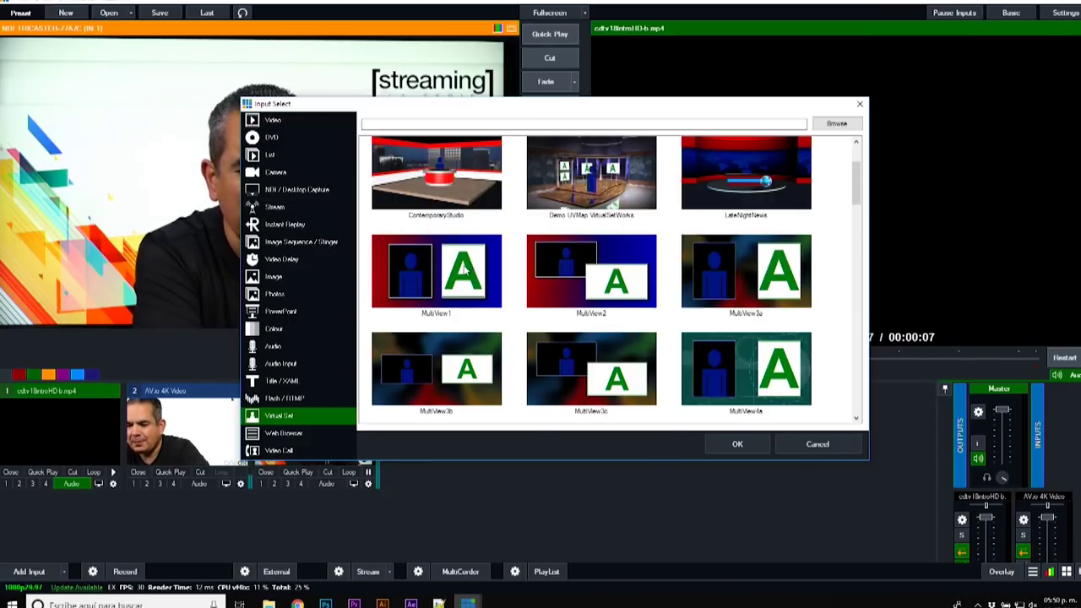
pyautogui.moveTo(856, 188); pyautogui.dragTo(853, 269)
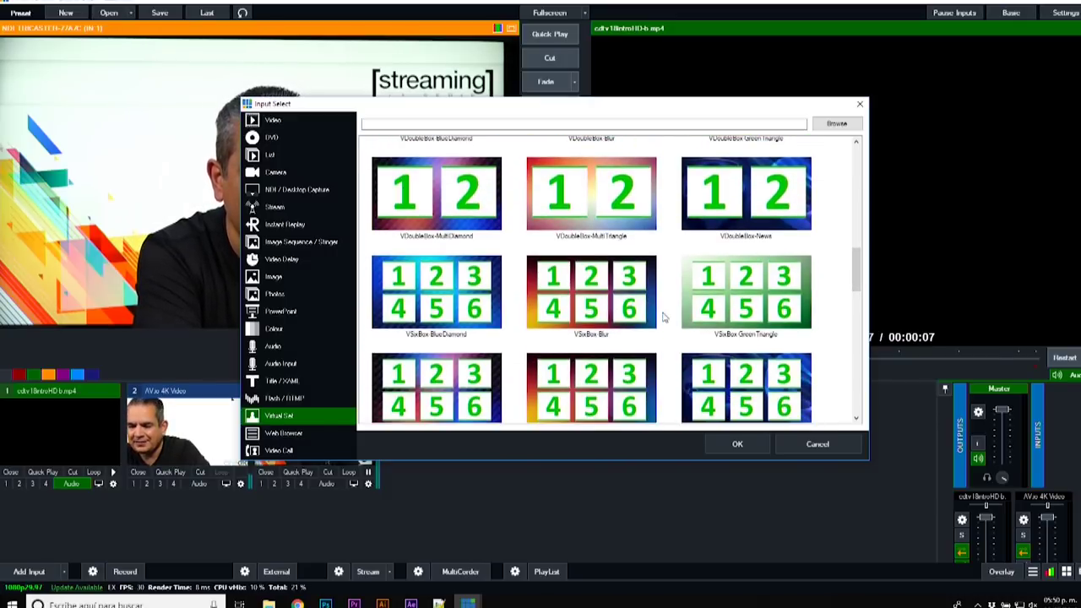
pyautogui.moveTo(858, 283); pyautogui.dragTo(858, 296)
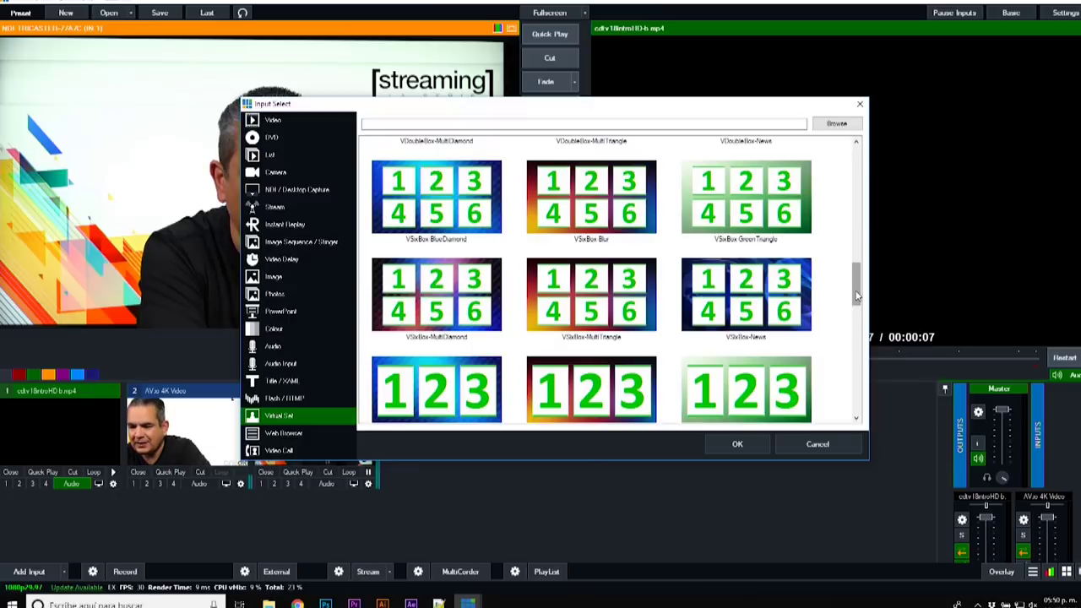
pyautogui.moveTo(857, 295); pyautogui.dragTo(843, 411)
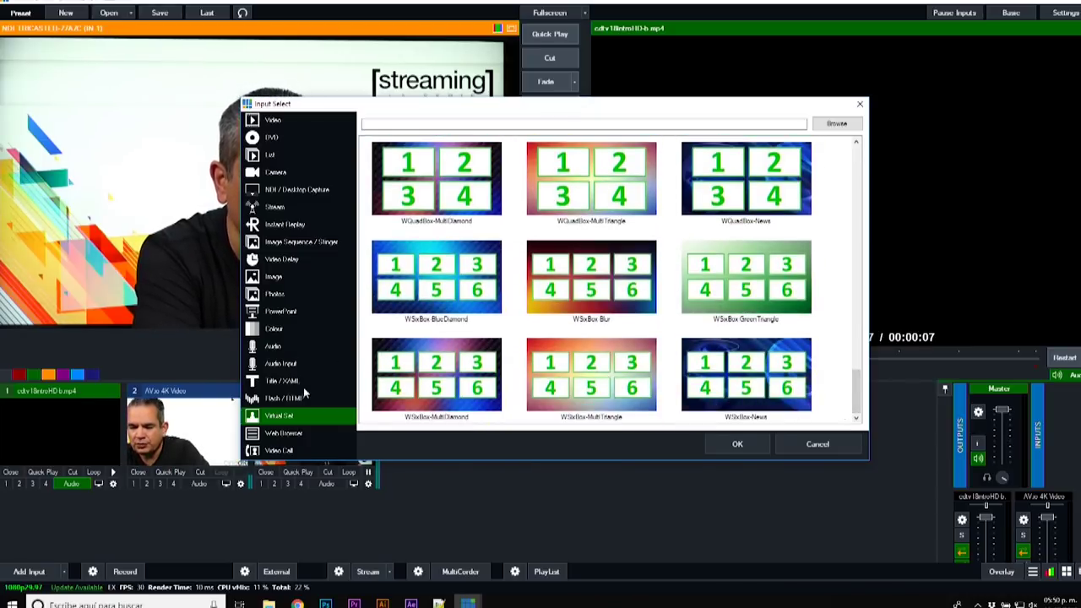
pyautogui.click(281, 433)
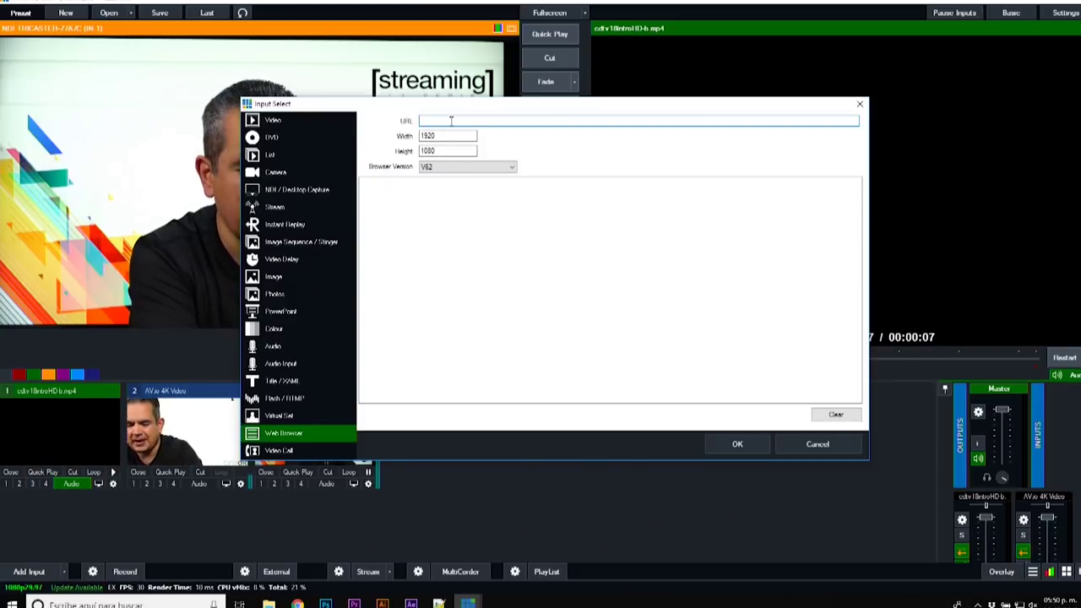
pyautogui.write('www.cnetigital.tv')
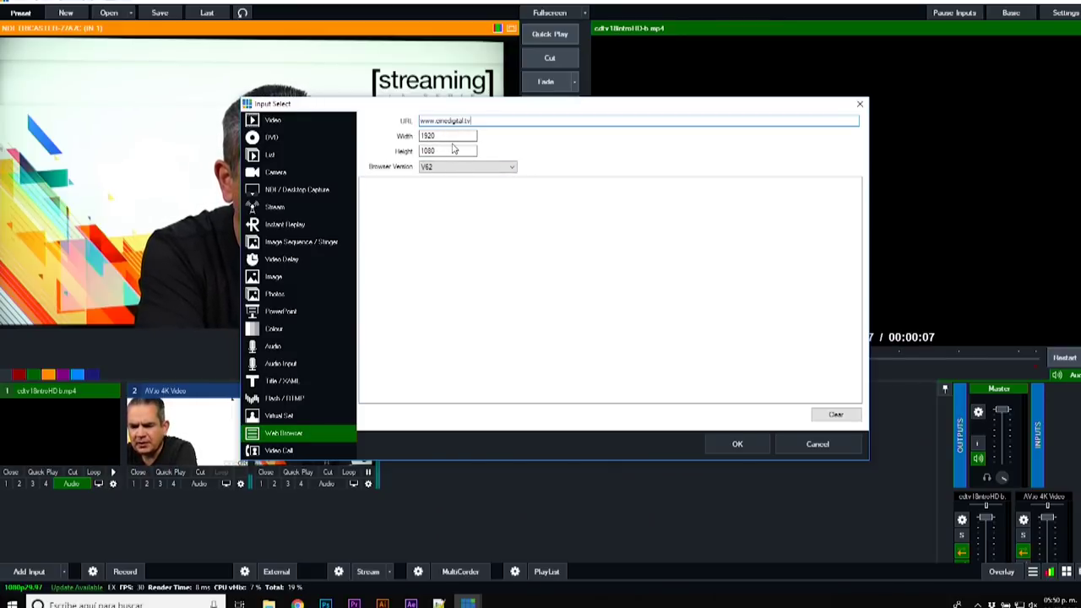
pyautogui.click(453, 150)
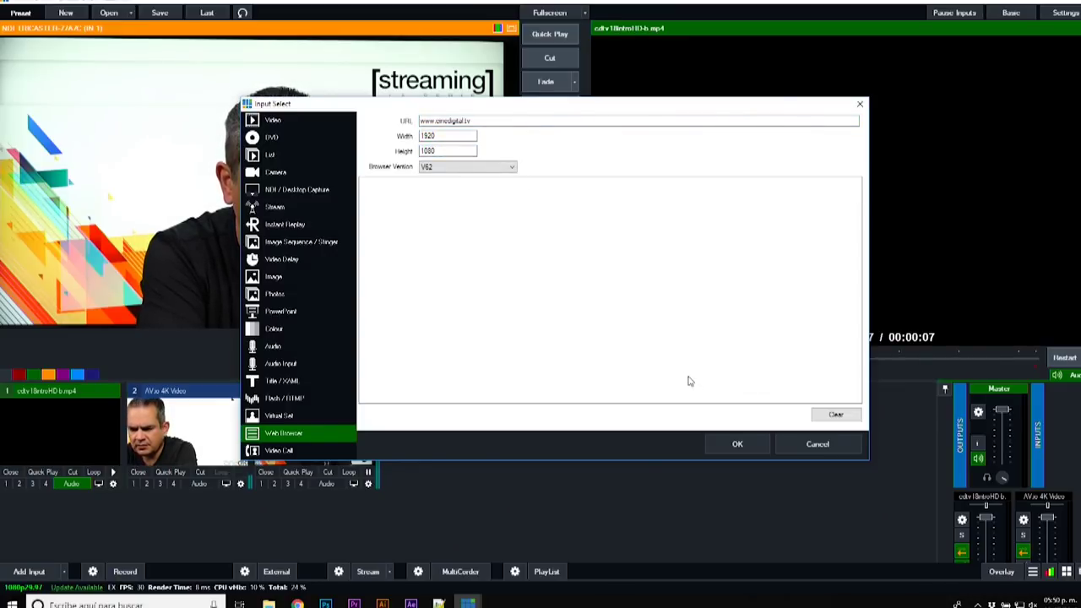
pyautogui.click(728, 447)
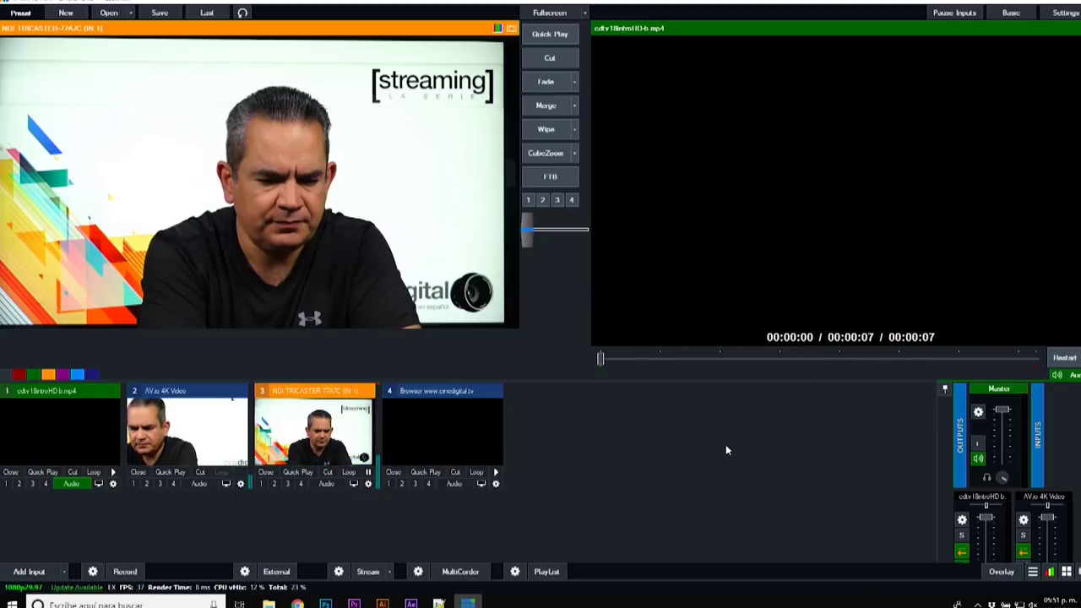
pyautogui.click(448, 402)
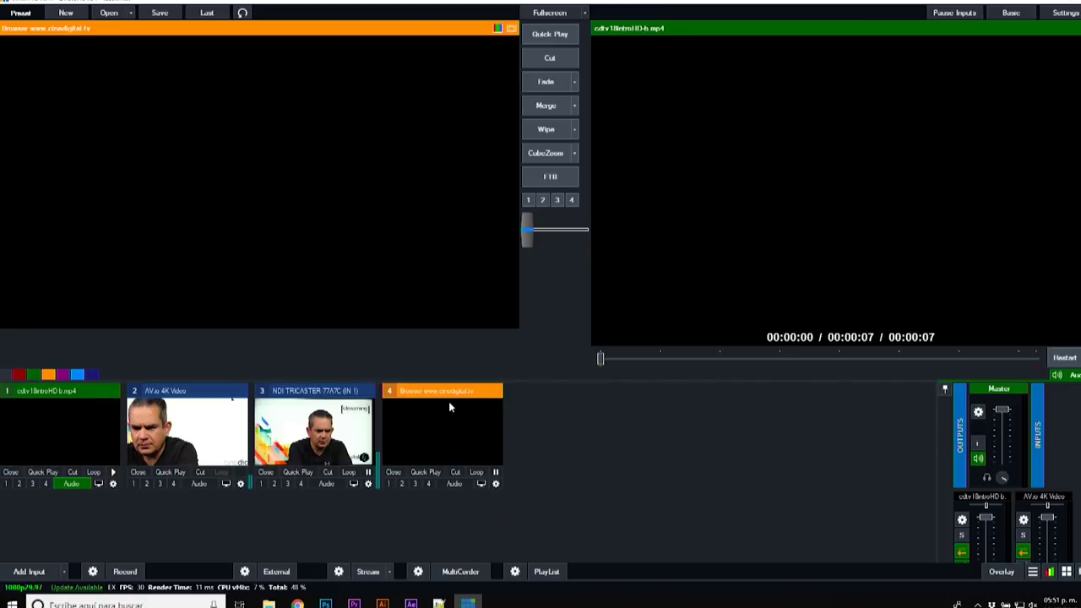
pyautogui.click(449, 408)
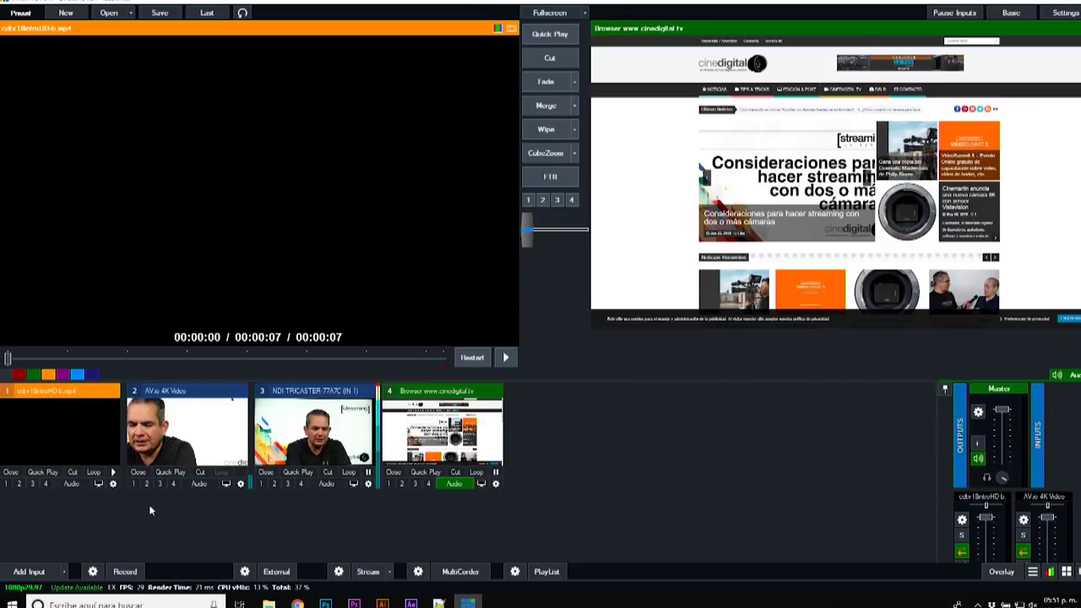
# Step: Start another input and examine the settings of the Video Call input type
pyautogui.click(29, 572)
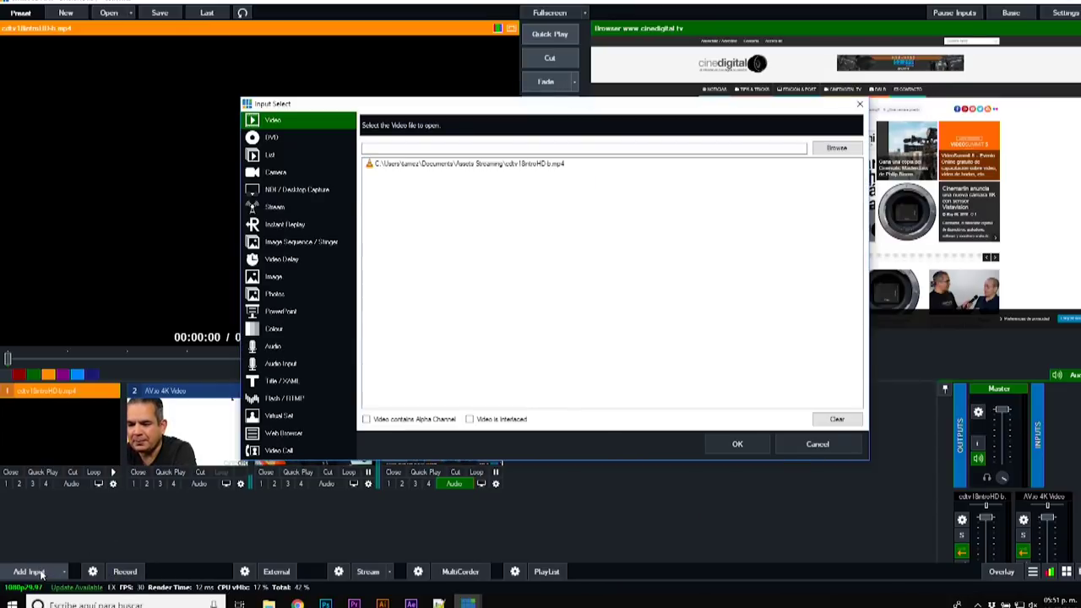
pyautogui.click(267, 451)
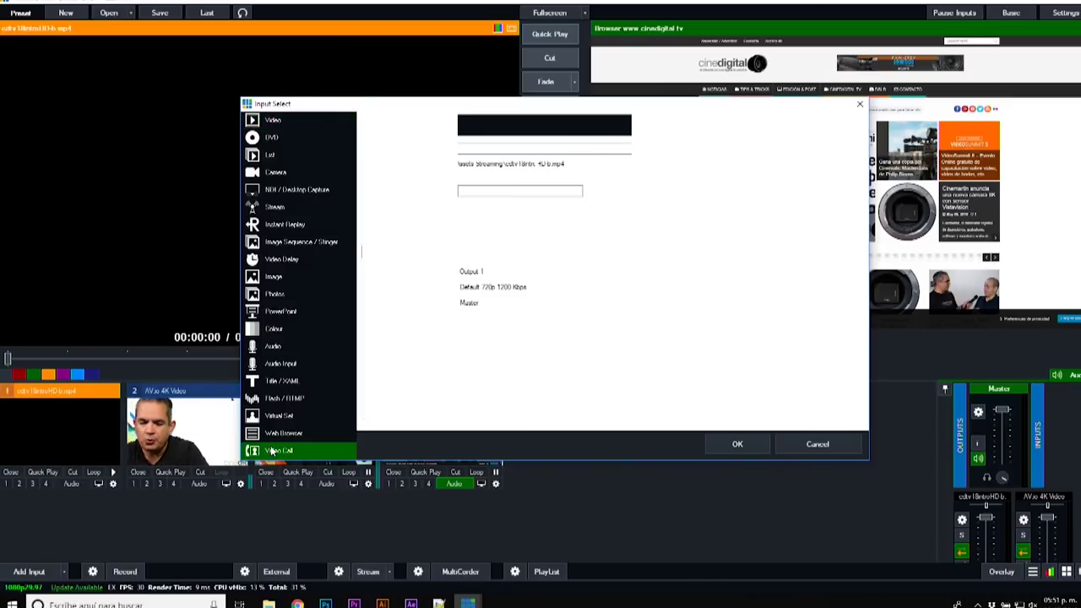